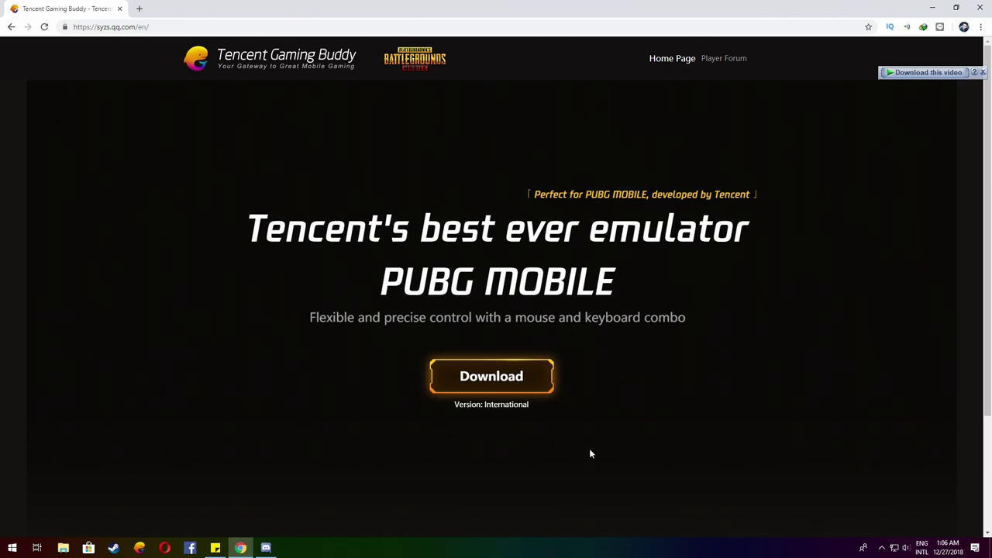
scroll(589, 442, "down", 1)
scroll(589, 440, "up", 1)
scroll(589, 452, "down", 2)
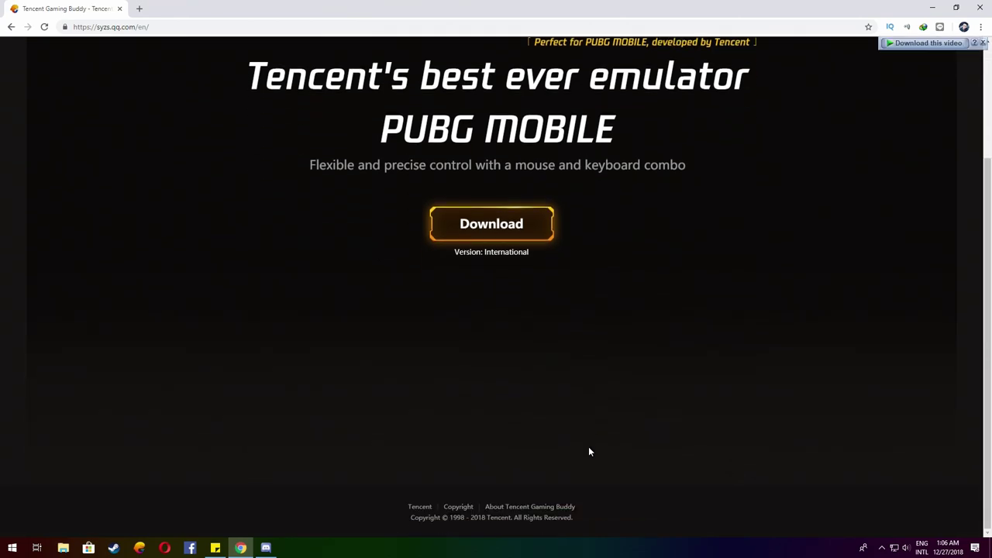
scroll(589, 451, "up", 2)
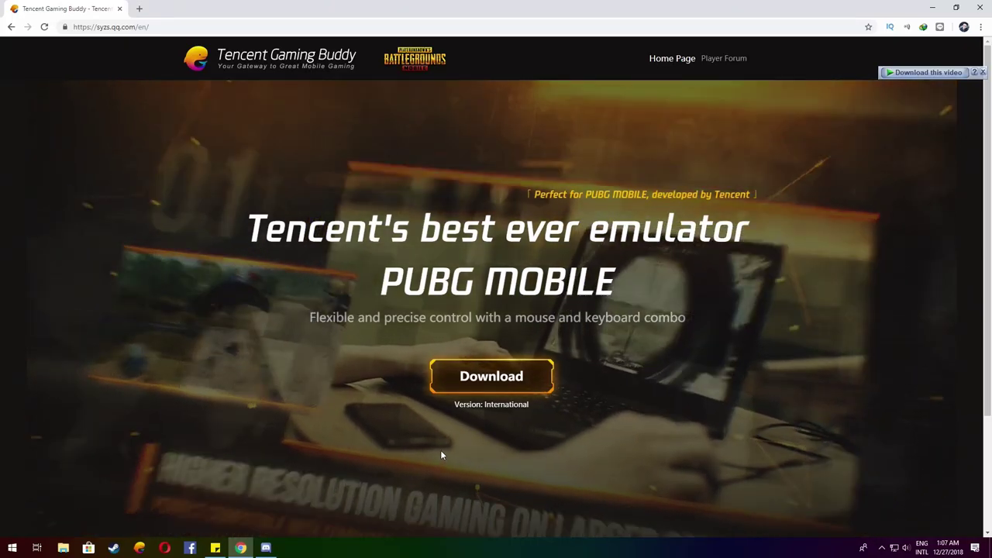
- Close the browser and Discord windows and refresh the desktop
key("alt+F4")
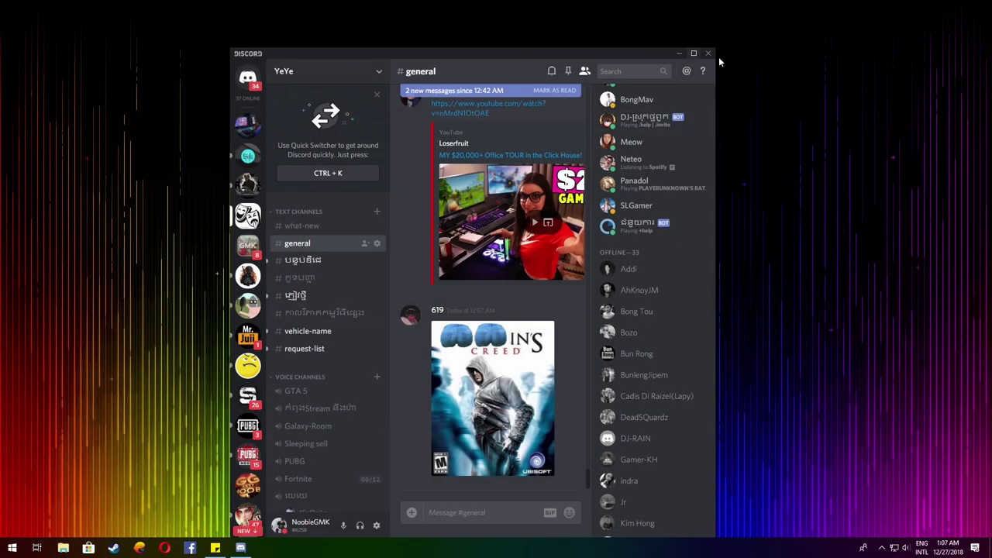
left_click(707, 53)
right_click(127, 316)
left_click(181, 347)
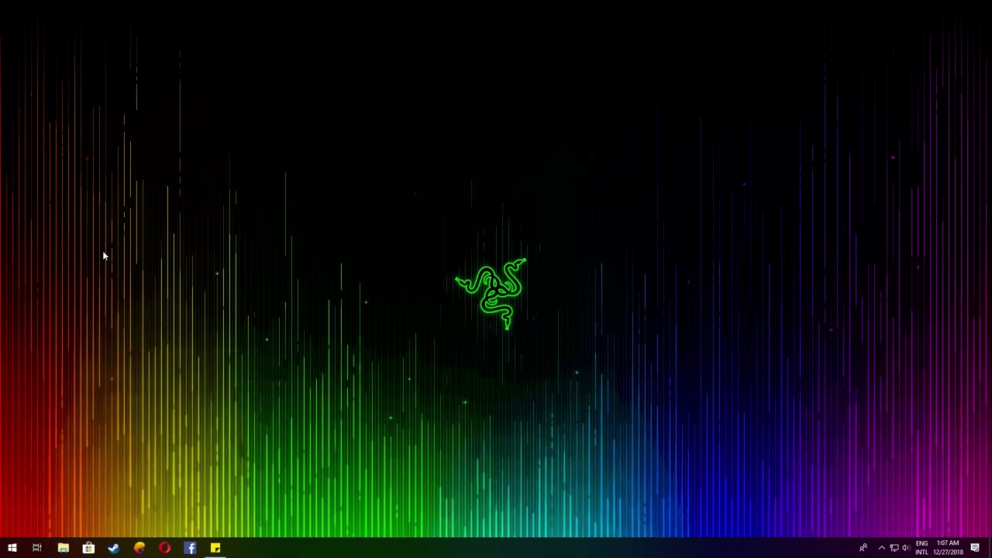
- Launch Tencent Gaming Buddy and reposition its window closer to the middle of the desktop
key("super")
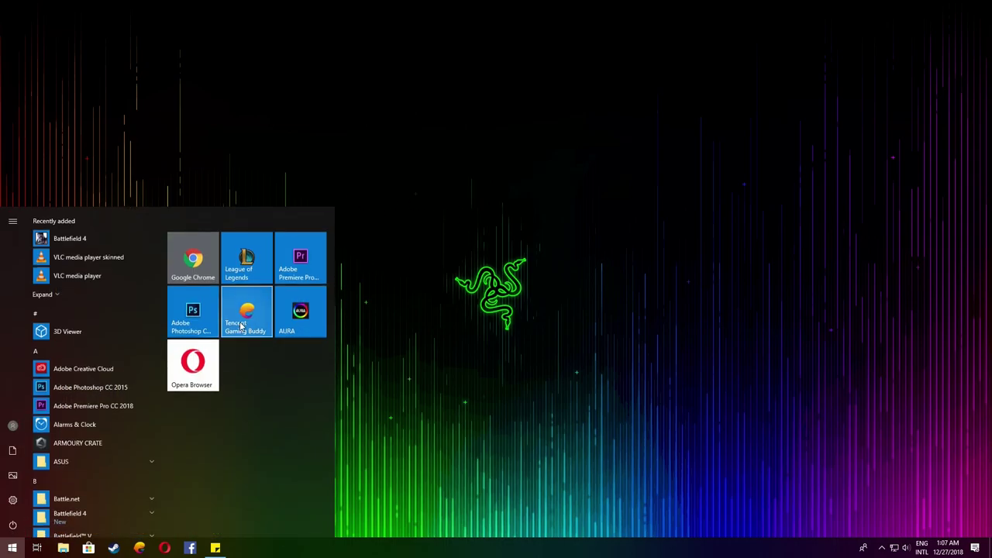
left_click(247, 312)
left_click(457, 350)
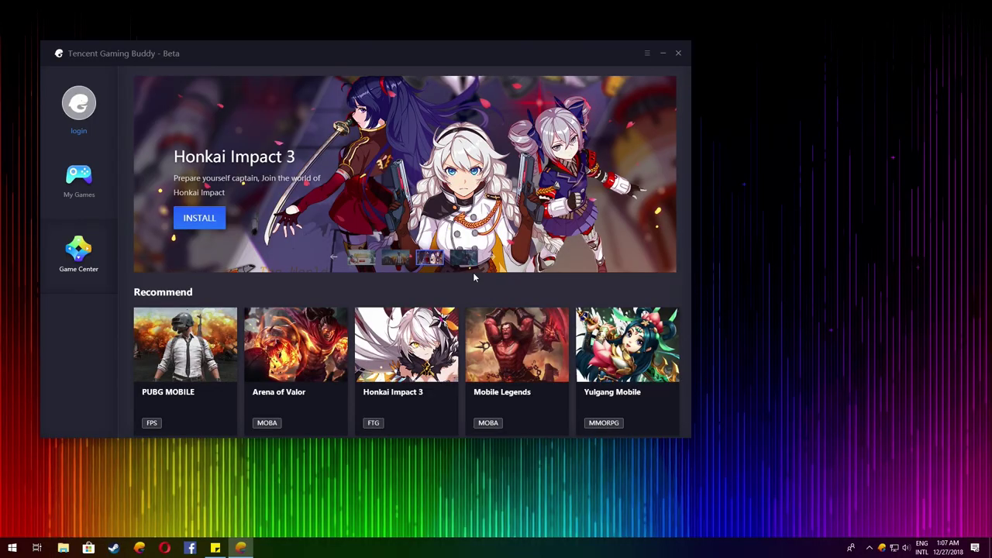
left_click_drag(376, 50, 473, 64)
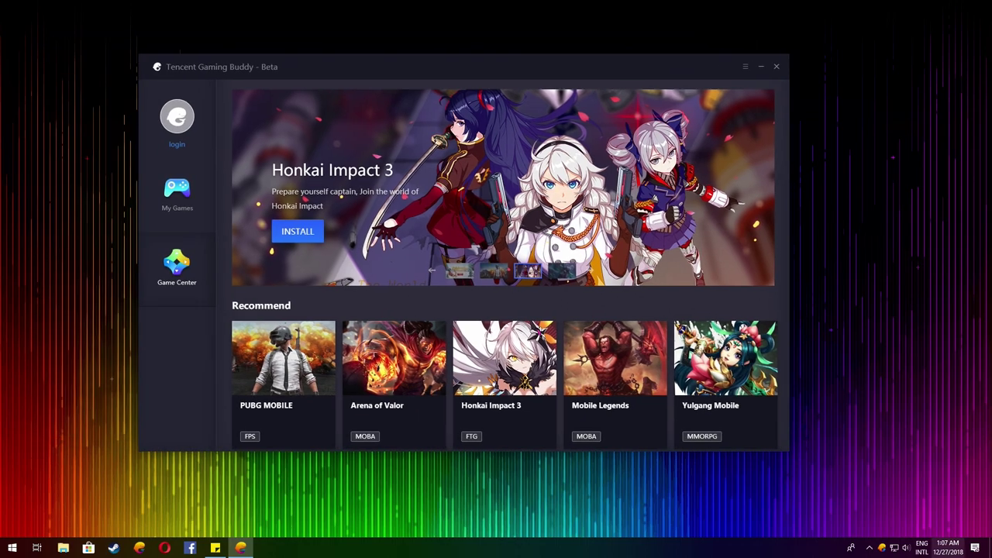
- Set the sound output device to Elgato (NVIDIA High Definition Audio)
left_click(905, 547)
left_click(883, 498)
left_click(862, 473)
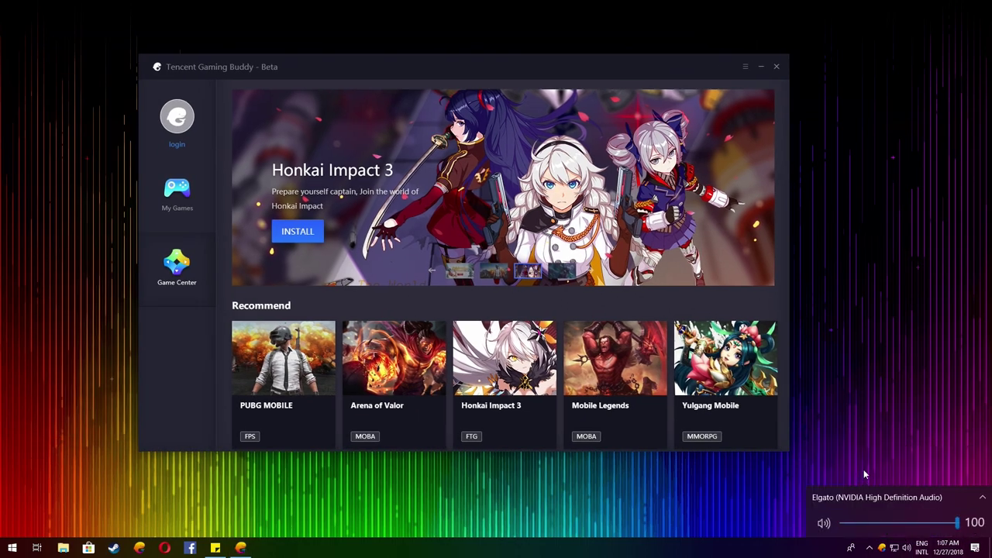
left_click(888, 322)
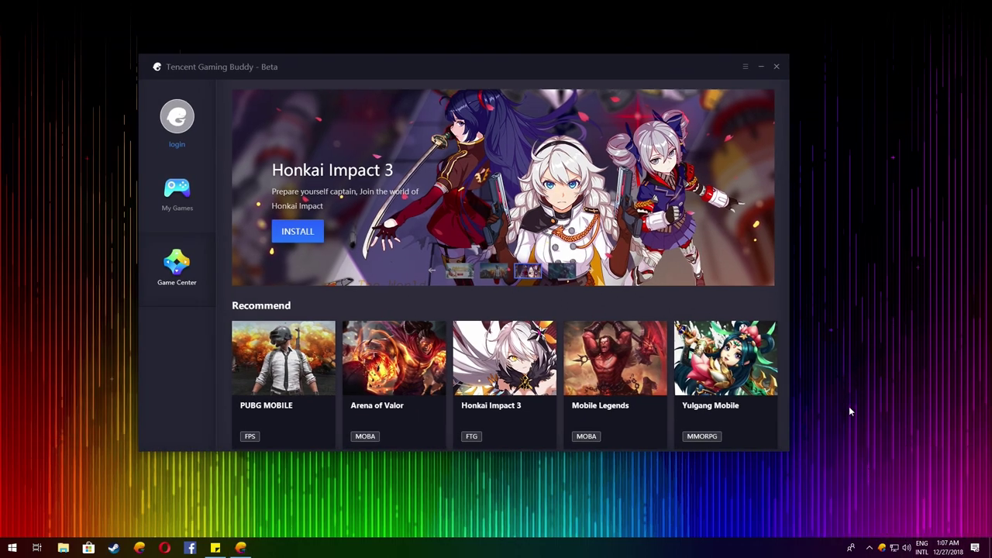
- Show the My Games library and check the login options, closing the login window without signing in
left_click(169, 188)
left_click(177, 265)
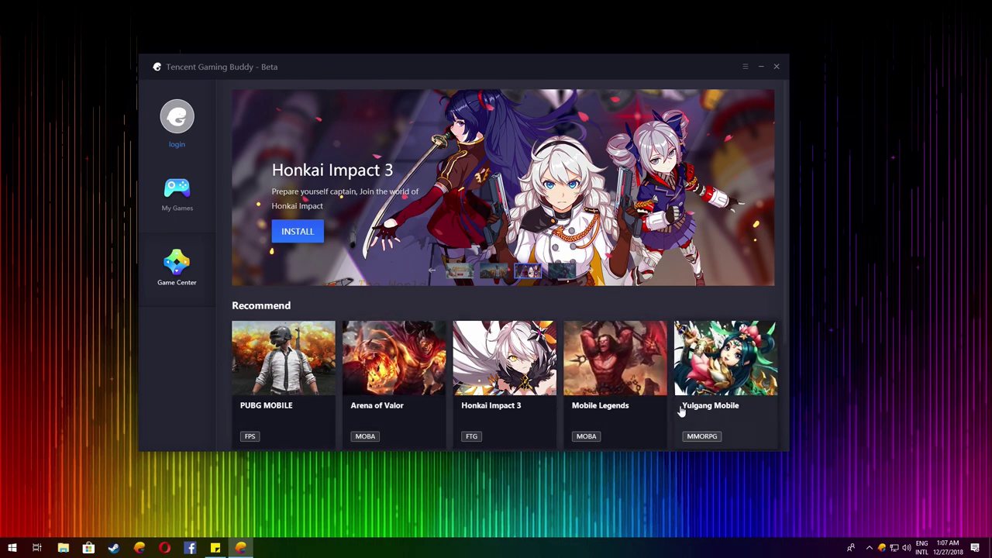
left_click(177, 193)
left_click(186, 128)
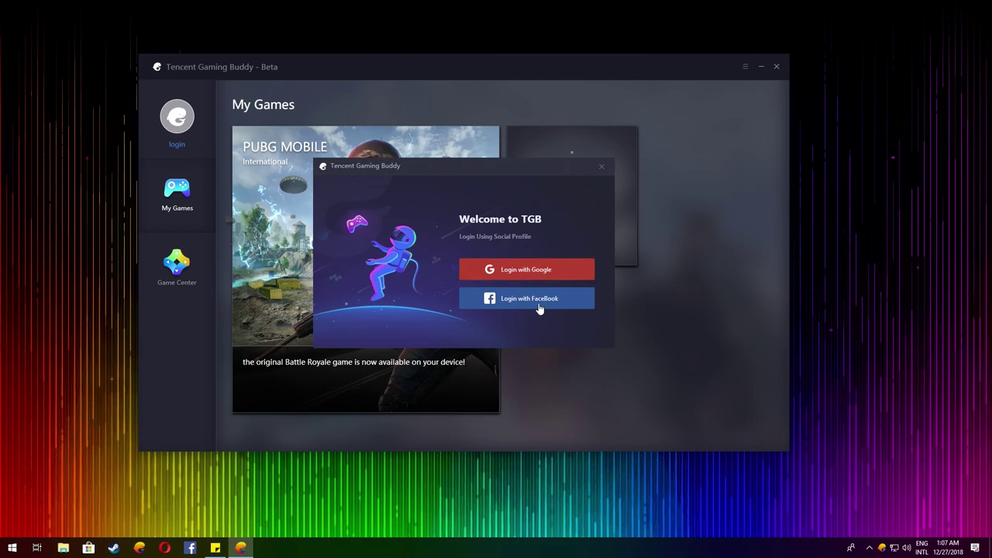
left_click(601, 166)
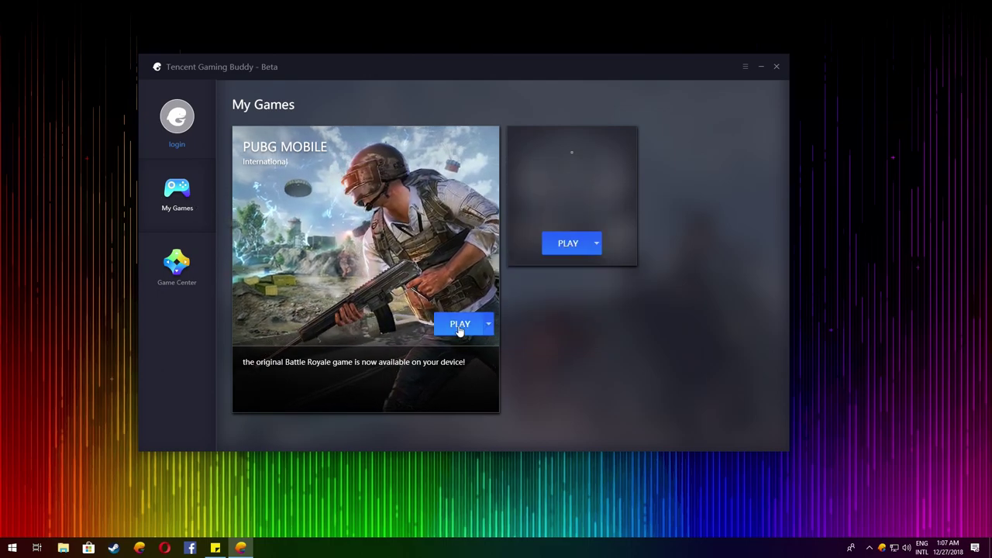
- Open the emulator's Setting Center, move its window, and display the engine settings
left_click(745, 66)
left_click(737, 112)
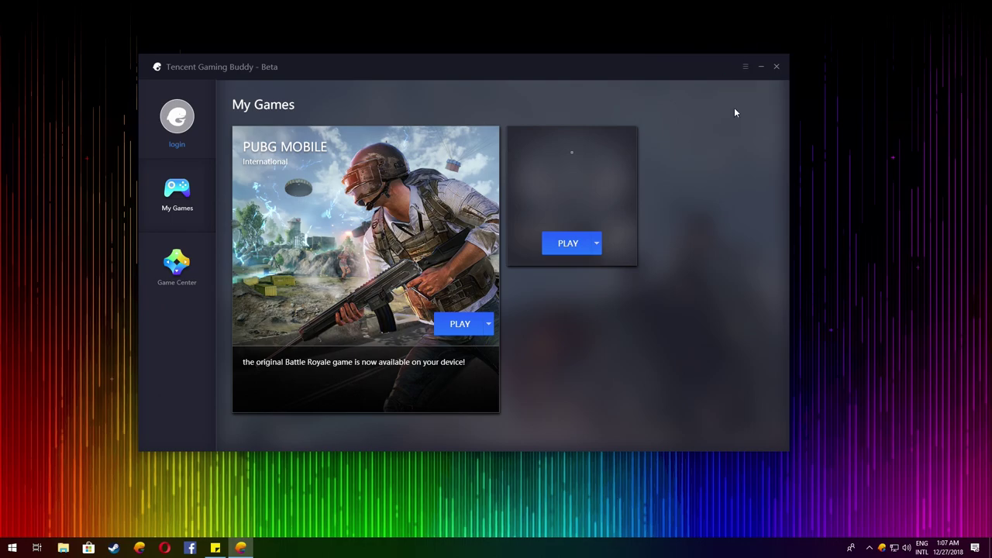
left_click(638, 138)
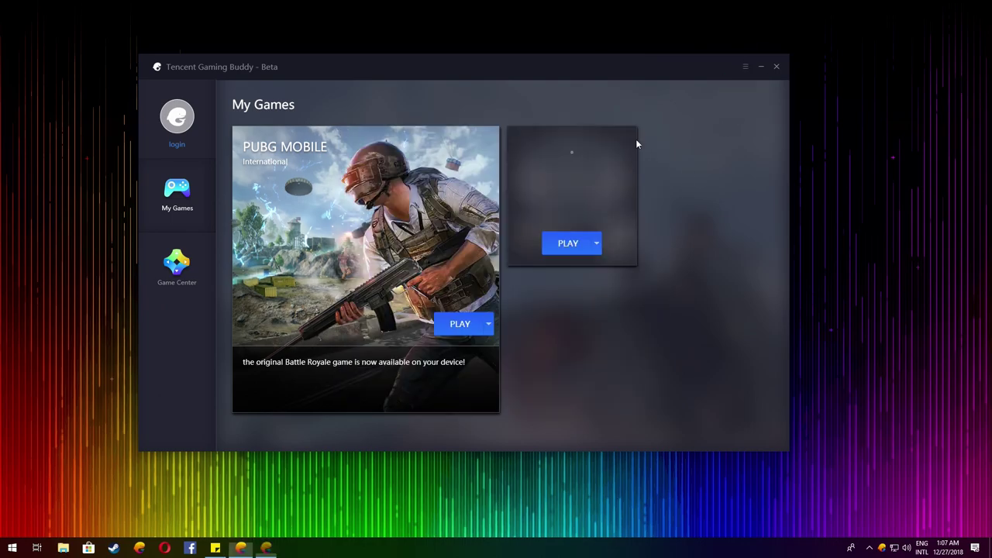
left_click(745, 66)
left_click(740, 108)
left_click_drag(547, 140, 448, 128)
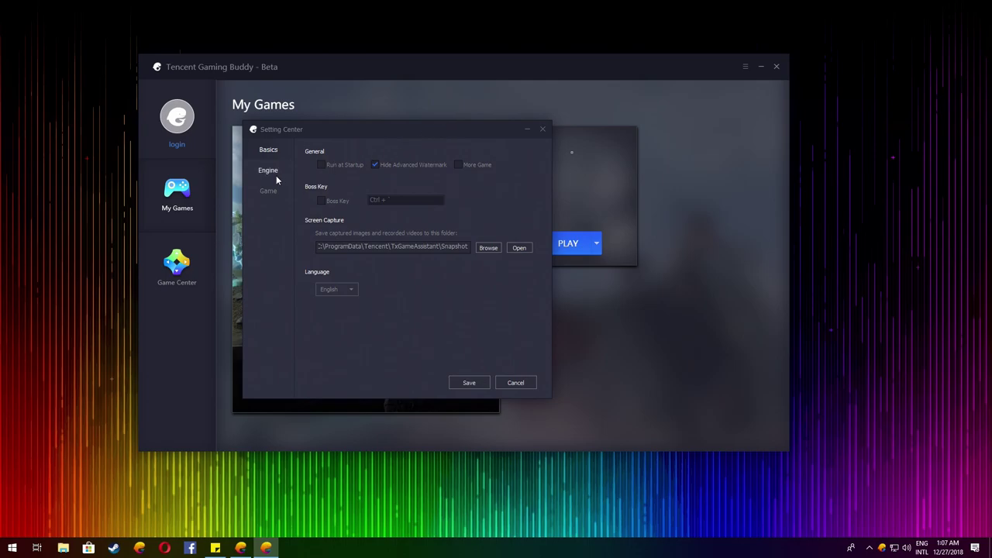
left_click(330, 165)
left_click(263, 171)
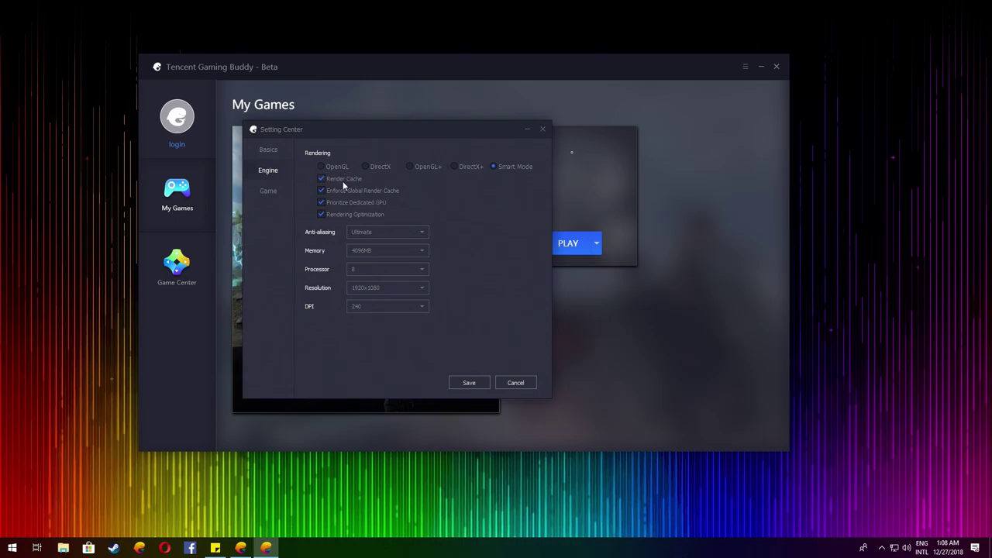
- Set the engine's anti-aliasing to Ultimate and its memory to 4096MB
left_click(380, 232)
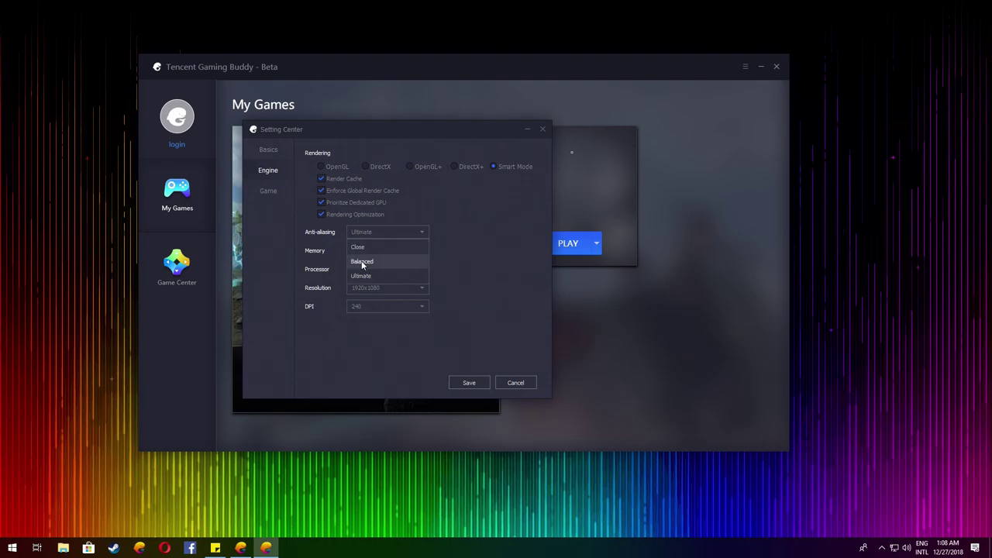
left_click(358, 275)
left_click(361, 255)
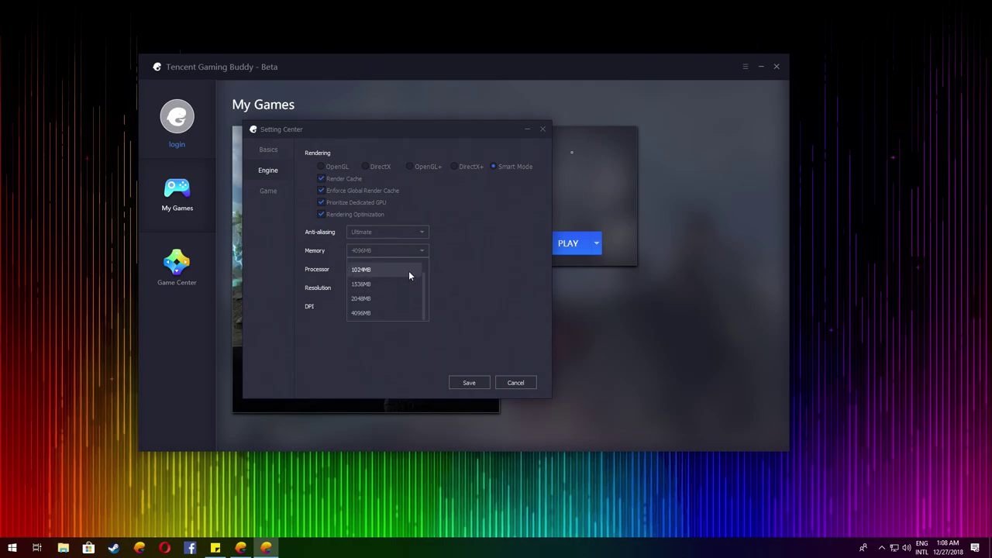
left_click(455, 271)
left_click(400, 249)
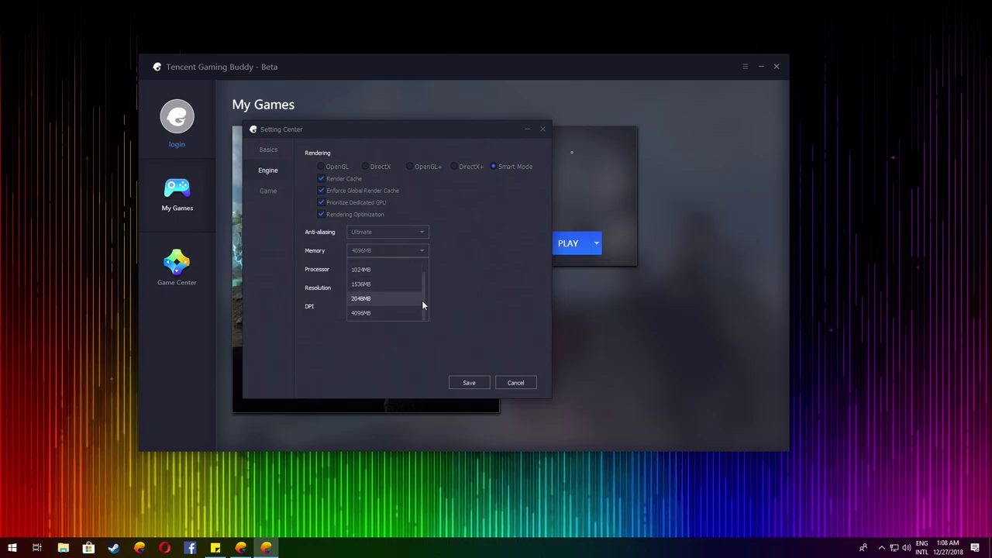
left_click(370, 313)
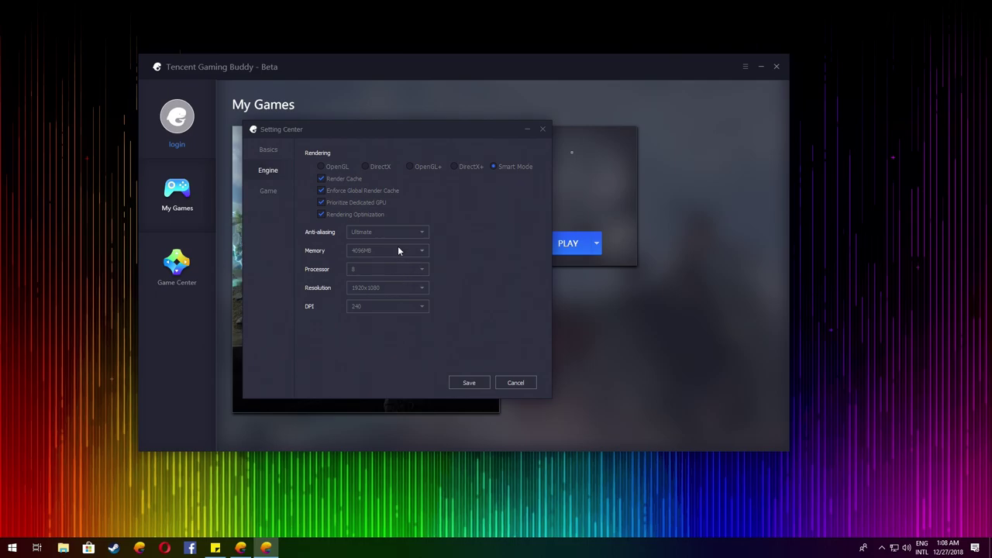
- Set the engine's processor count to 8 and its resolution to 1920x1080
left_click(367, 271)
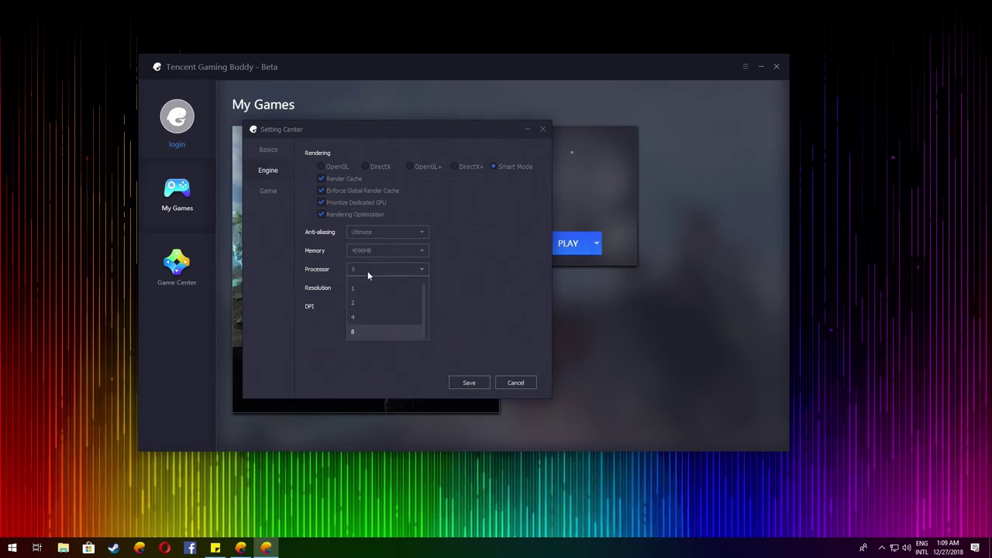
left_click(367, 271)
left_click(368, 270)
left_click(377, 335)
left_click(391, 287)
left_click(383, 339)
- Review the available DPI choices and set the engine's DPI to 240
left_click(379, 308)
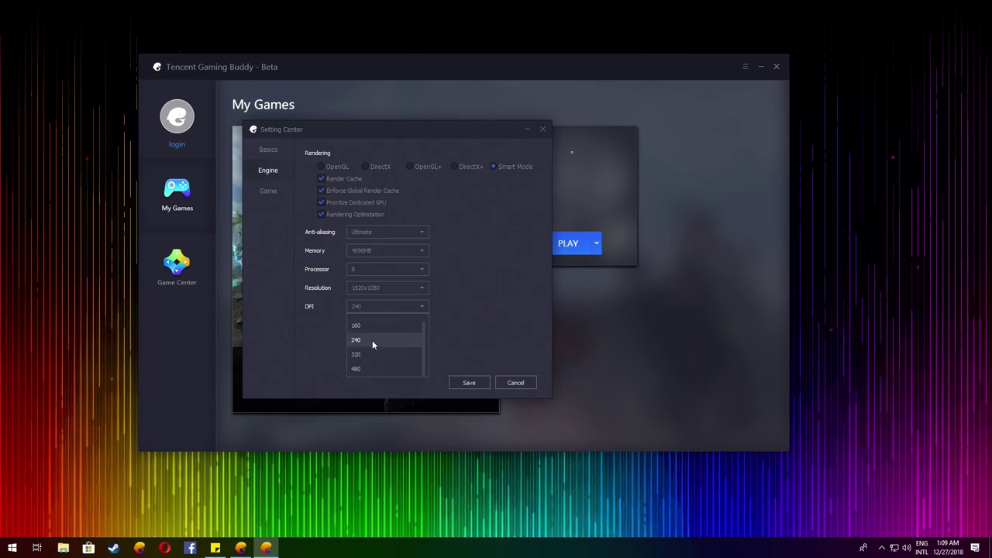
left_click(372, 341)
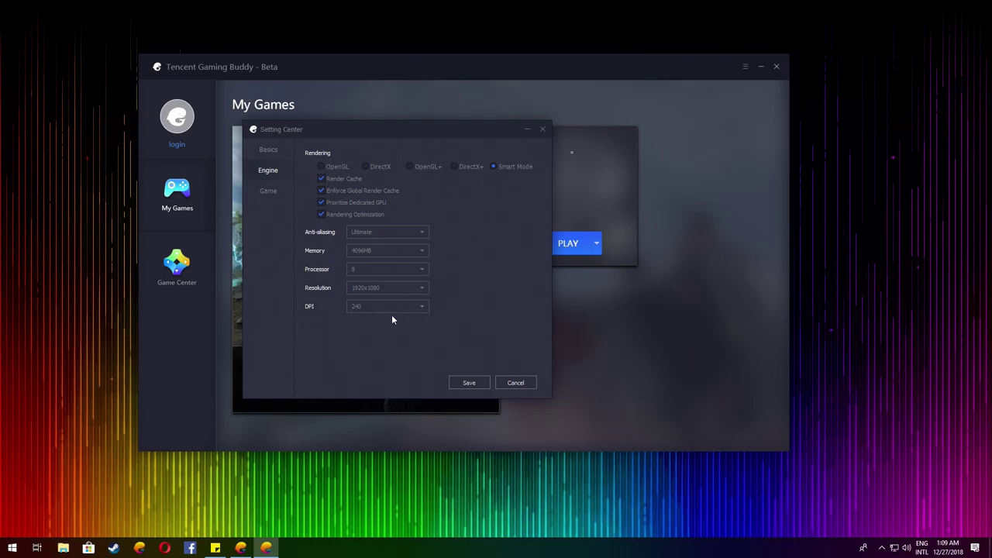
left_click(390, 307)
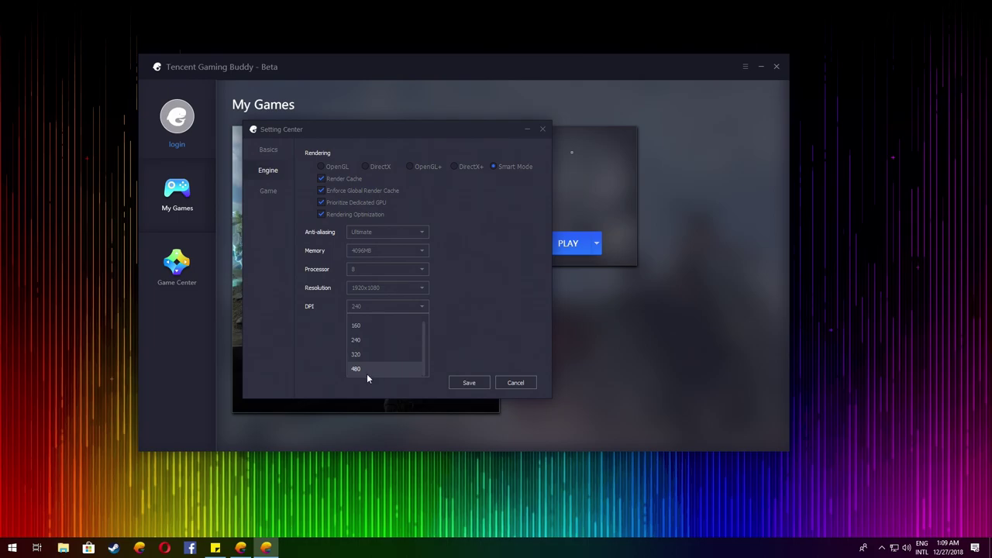
left_click(370, 339)
- Set the PUBG MOBILE display quality to HD in the game settings and save the configuration
left_click(269, 190)
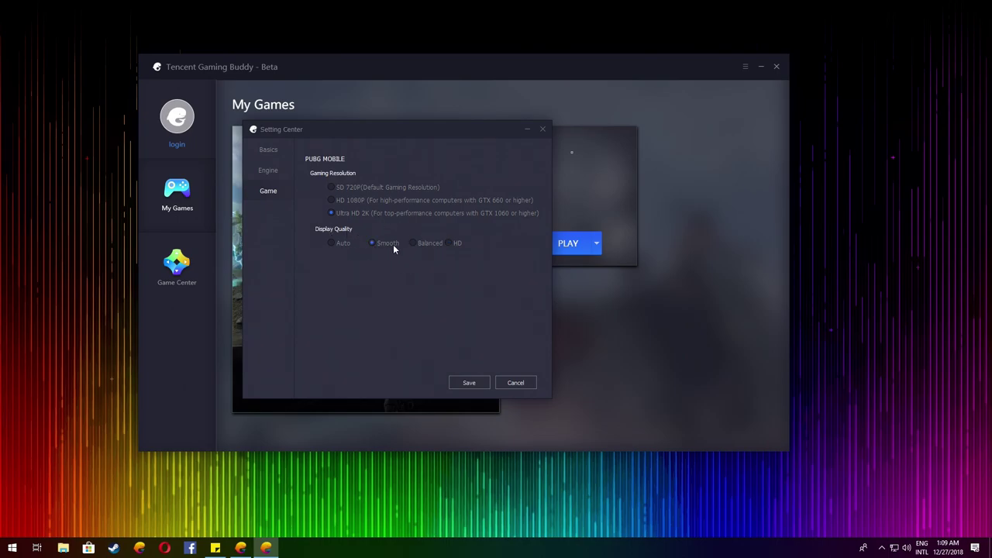
left_click(453, 244)
left_click(469, 382)
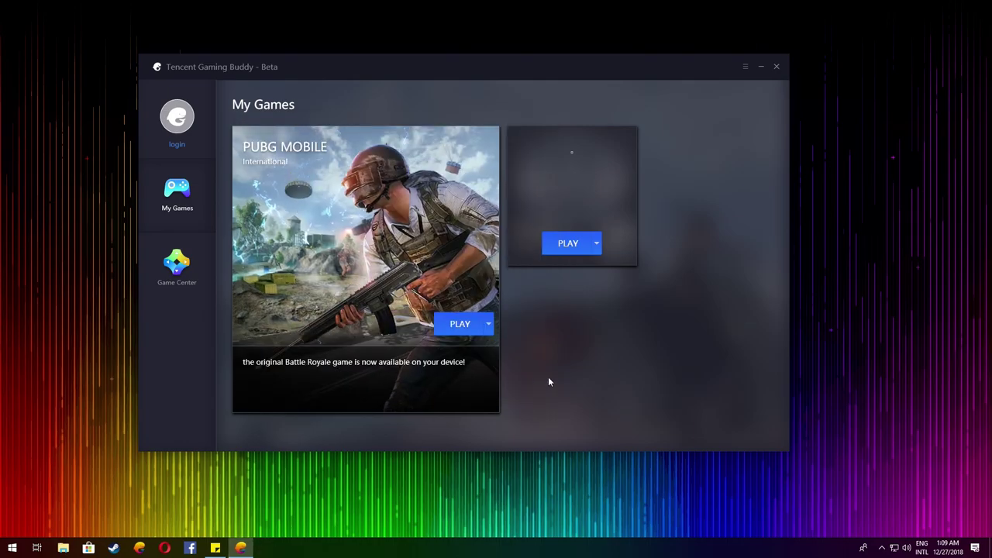
- Start PUBG MOBILE and dismiss the purchase dialog, the recharge notice and the default controller guide
left_click(457, 324)
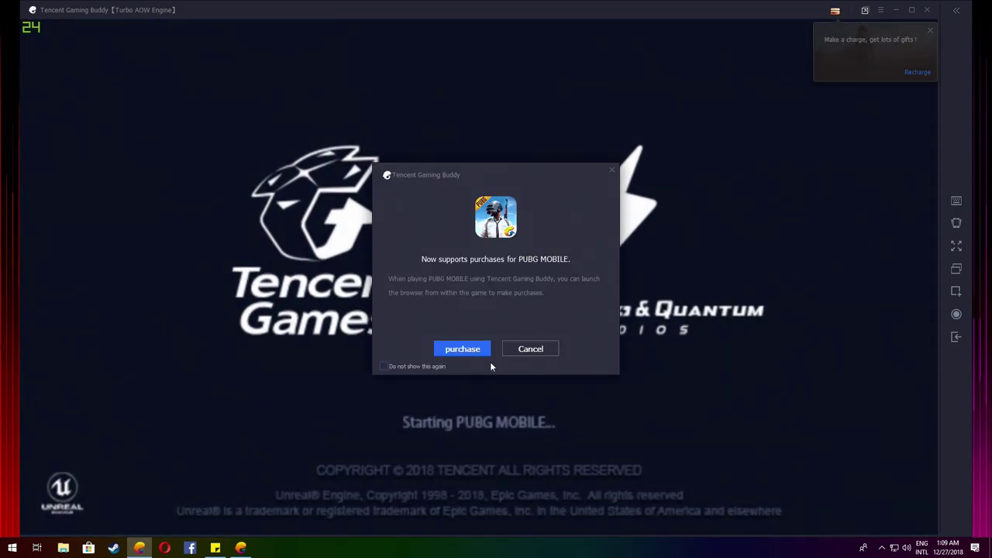
left_click(610, 172)
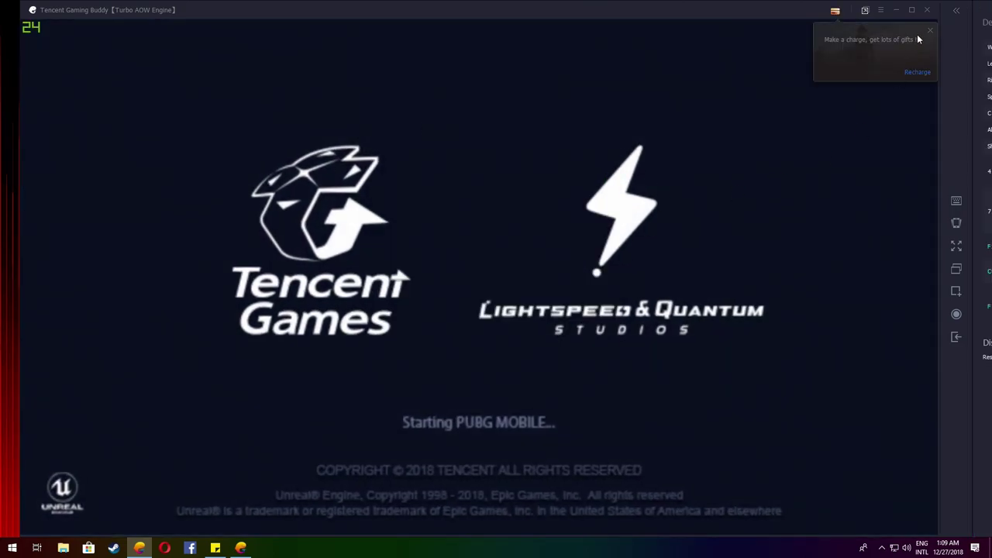
left_click(930, 32)
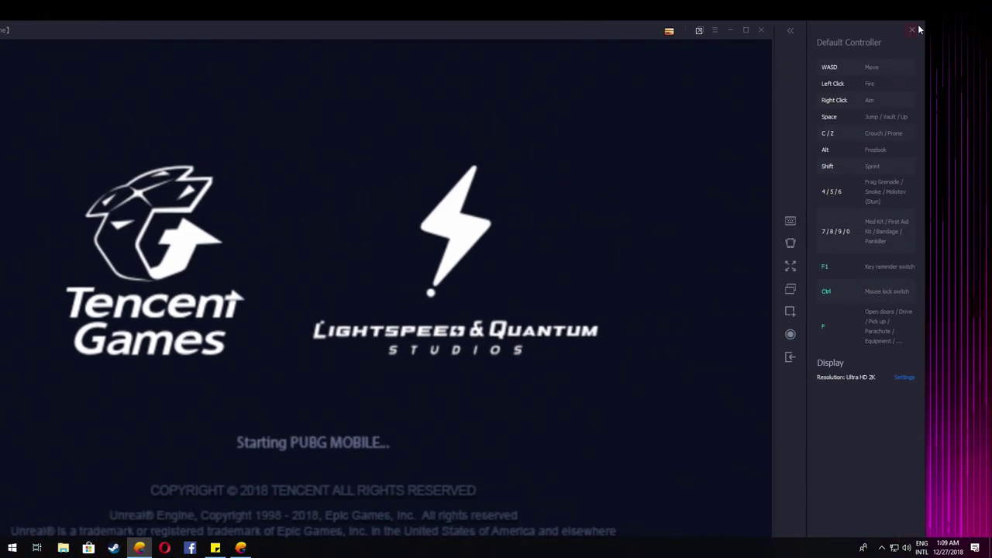
left_click(918, 29)
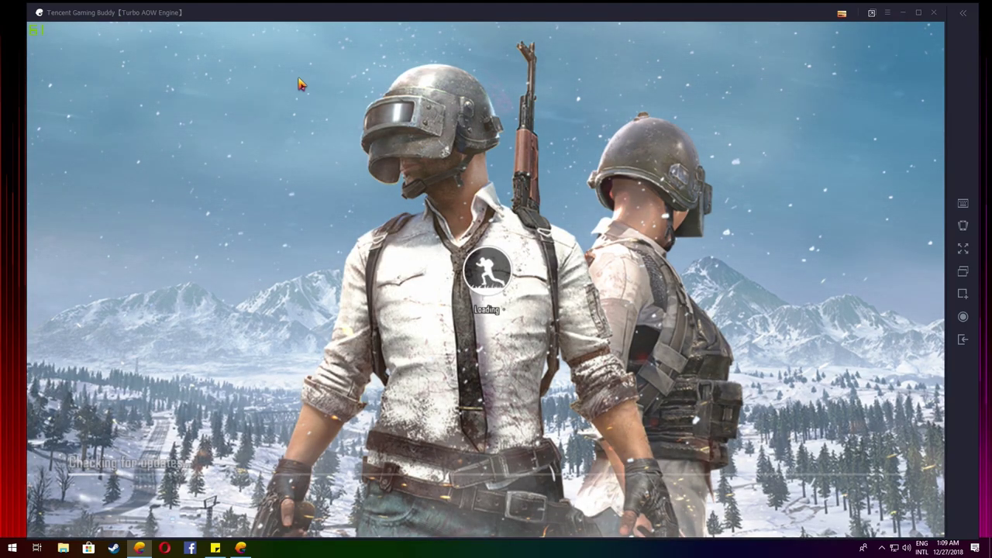
key("alt+z")
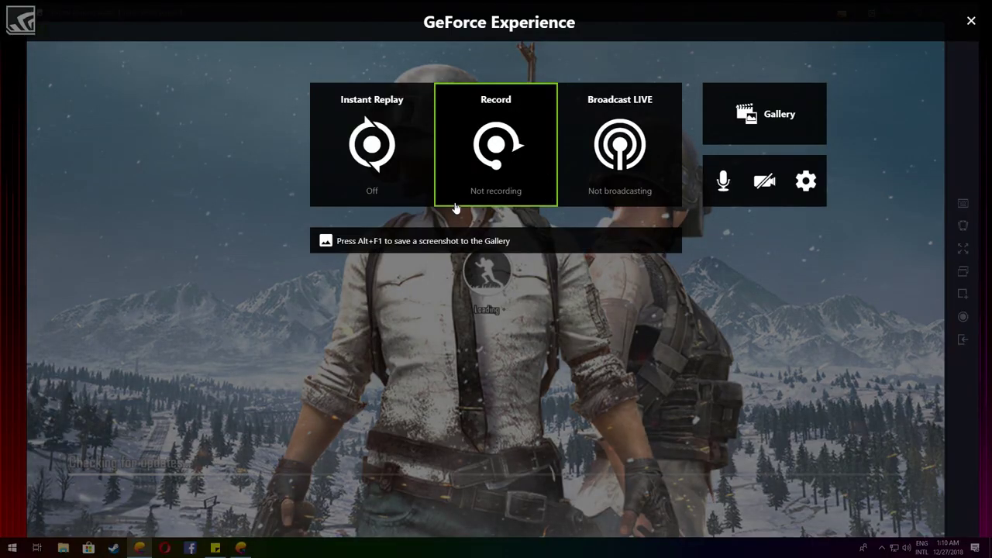
key("alt+z")
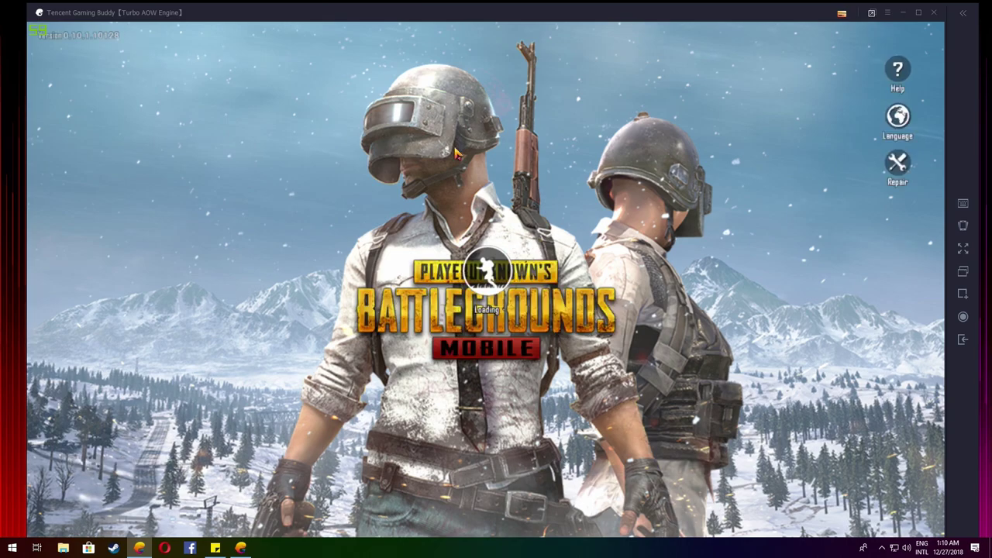
key("super")
left_click(887, 12)
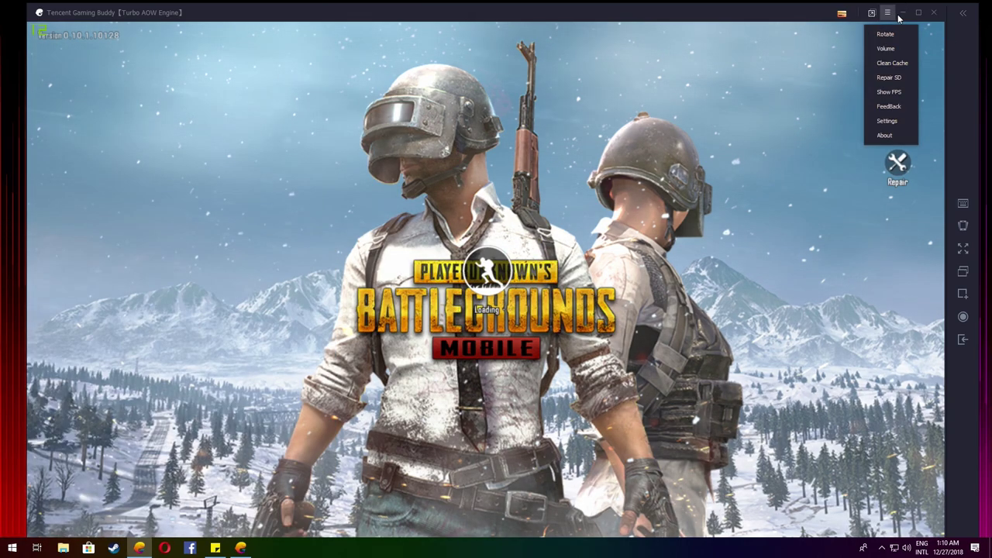
left_click(891, 134)
- Place the FPS counter in the upper-left corner of the GeForce Experience overlay's HUD layout and close the overlay
key("alt+z")
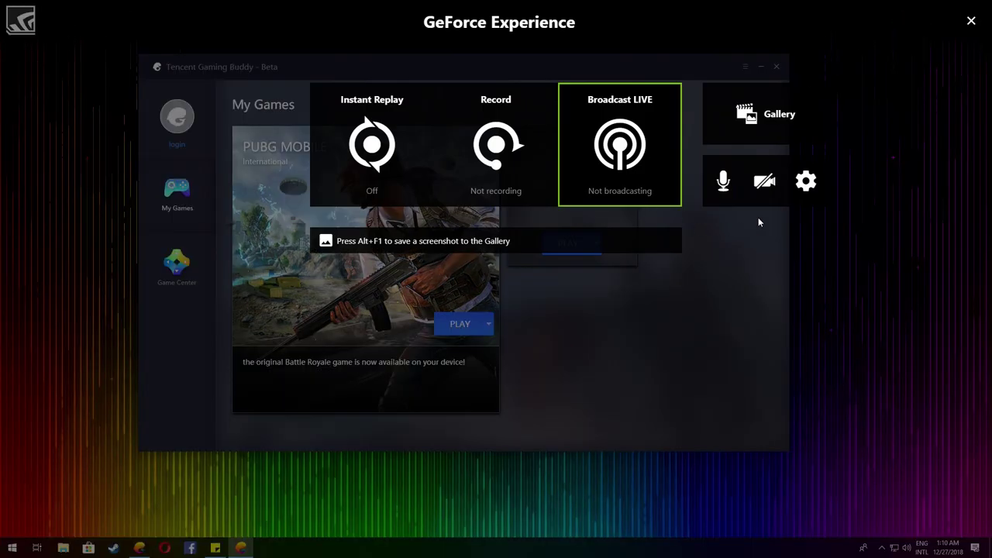
left_click(803, 179)
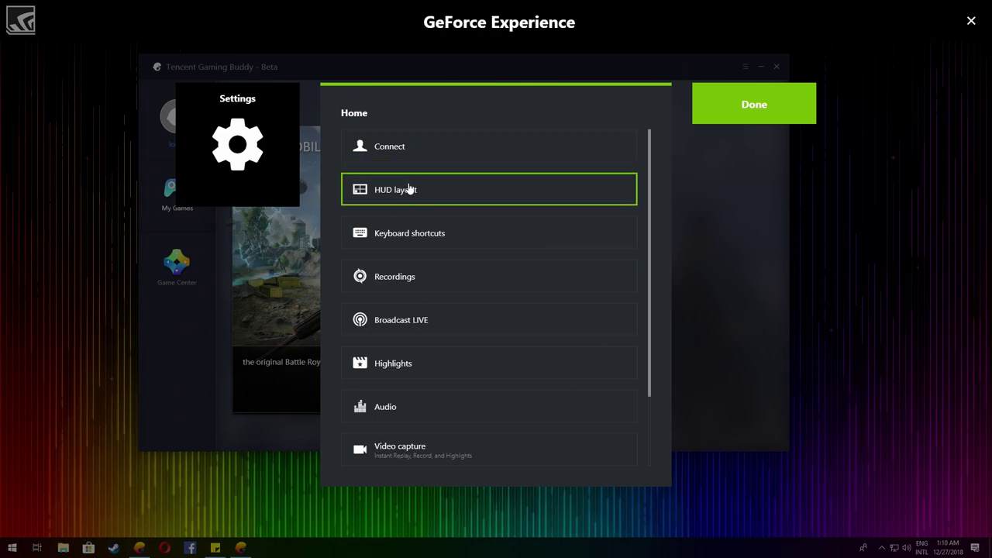
left_click(399, 198)
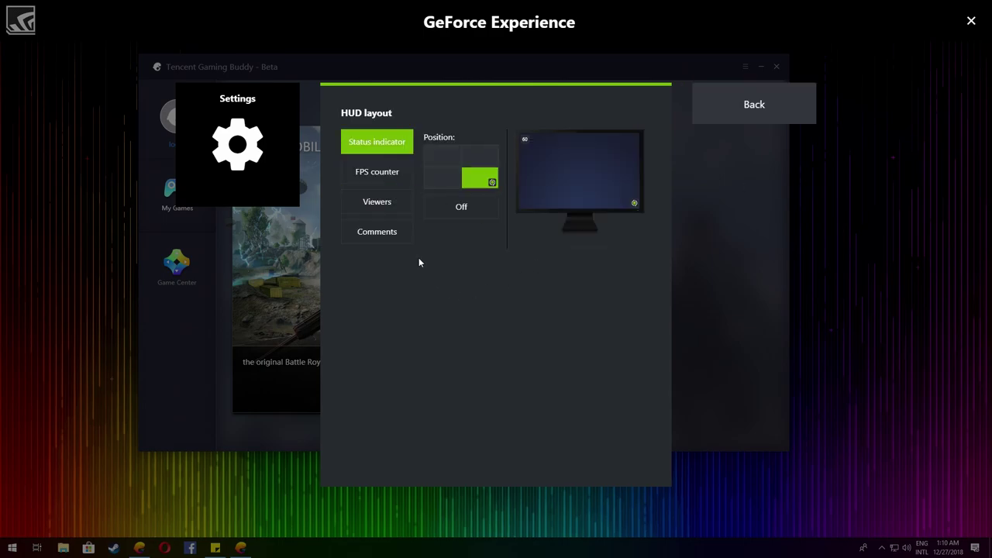
left_click(385, 175)
left_click(491, 157)
left_click(443, 179)
left_click(444, 161)
left_click(493, 160)
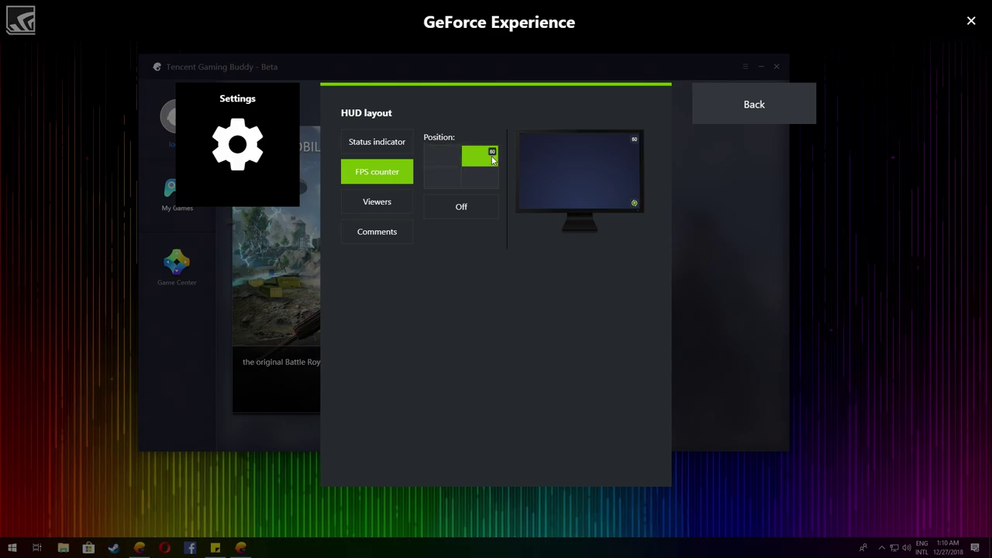
left_click(438, 154)
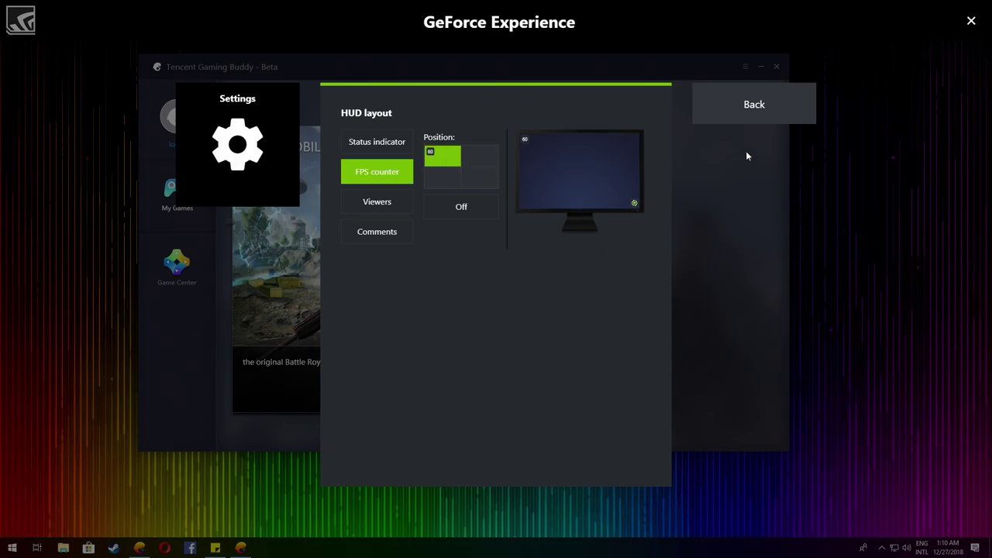
left_click(773, 103)
left_click(784, 99)
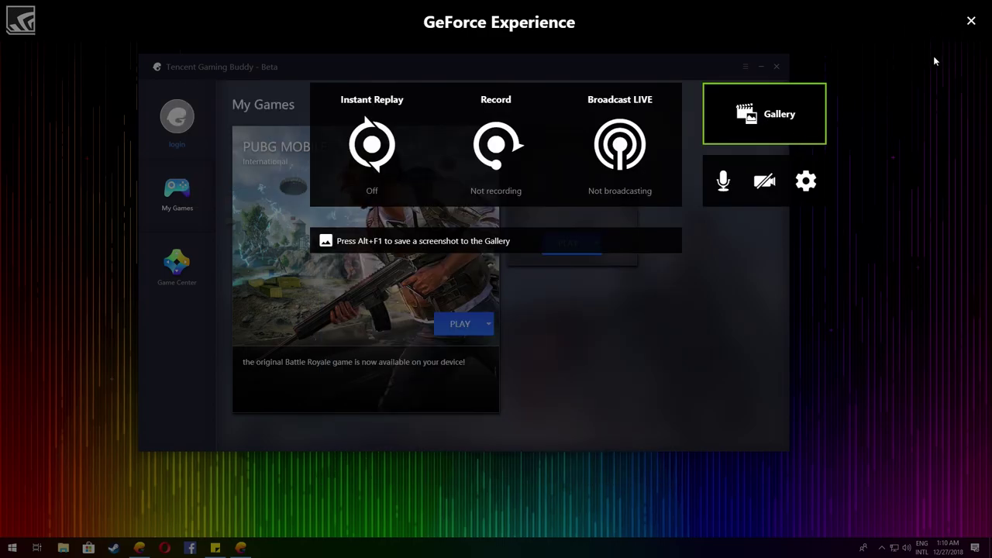
left_click(971, 21)
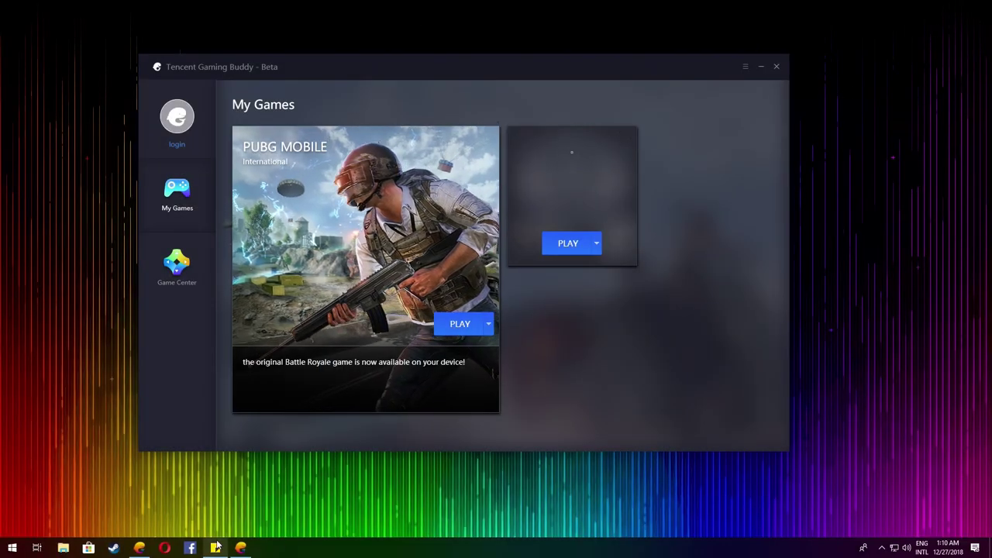
- Return to PUBG MOBILE and dismiss the emulator notice and the holiday promotion
left_click(474, 323)
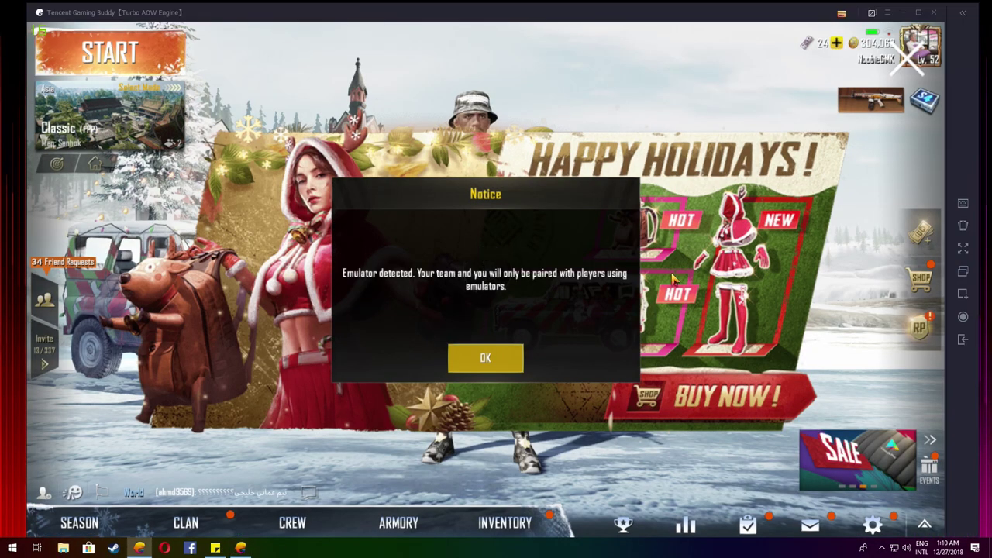
left_click(488, 362)
left_click(276, 90)
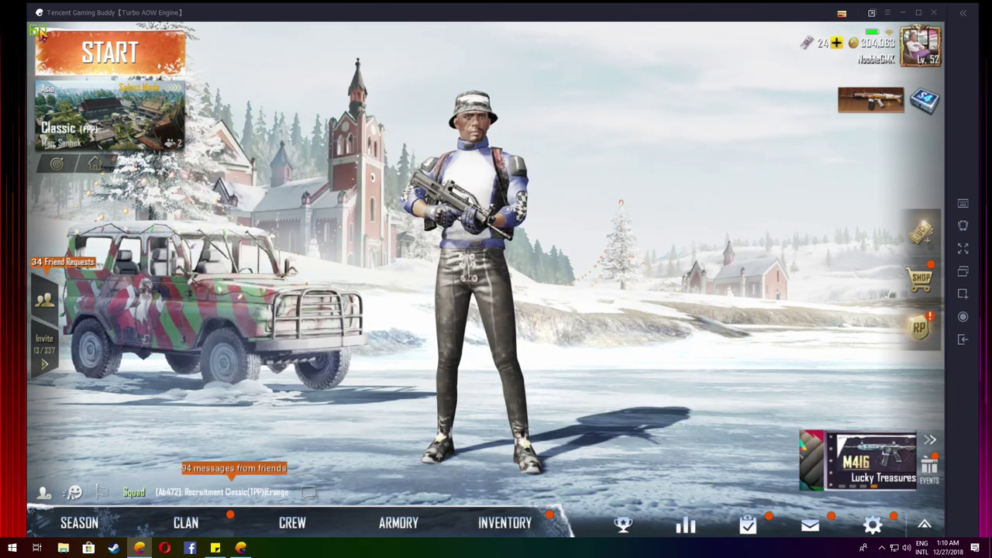
- Open the game's basic settings, try enabling Peek & Open Scope, and set it back to Disable
left_click(875, 529)
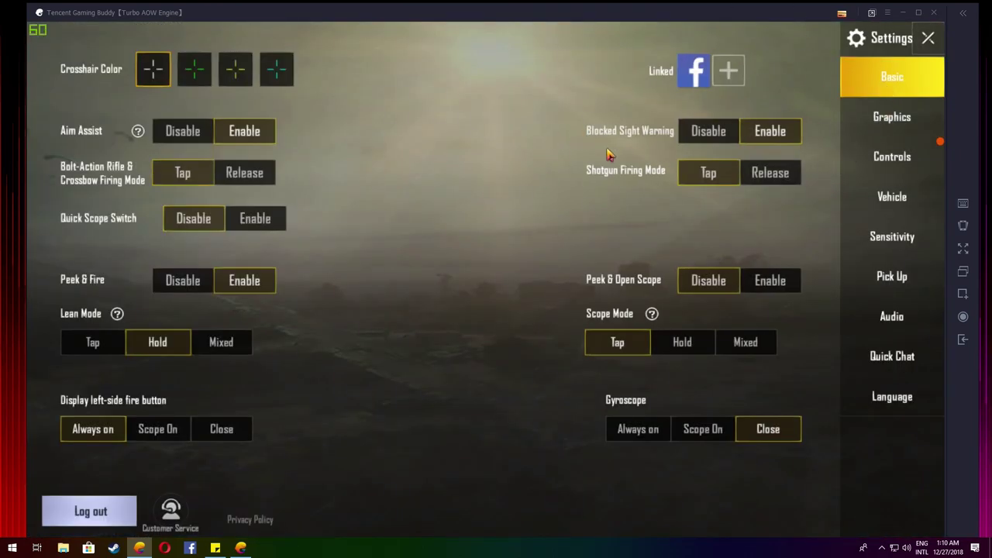
left_click_drag(862, 14, 784, 6)
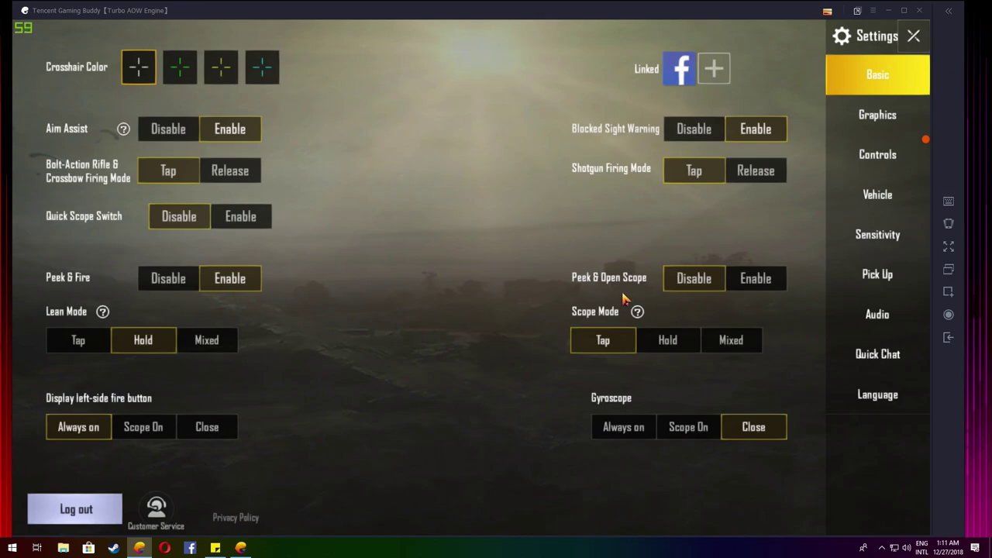
left_click(755, 281)
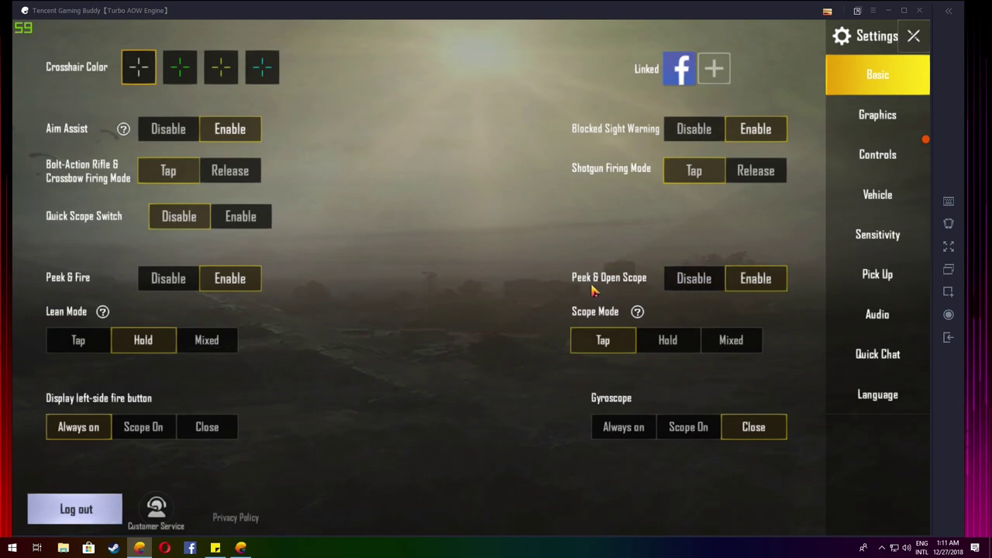
left_click(682, 277)
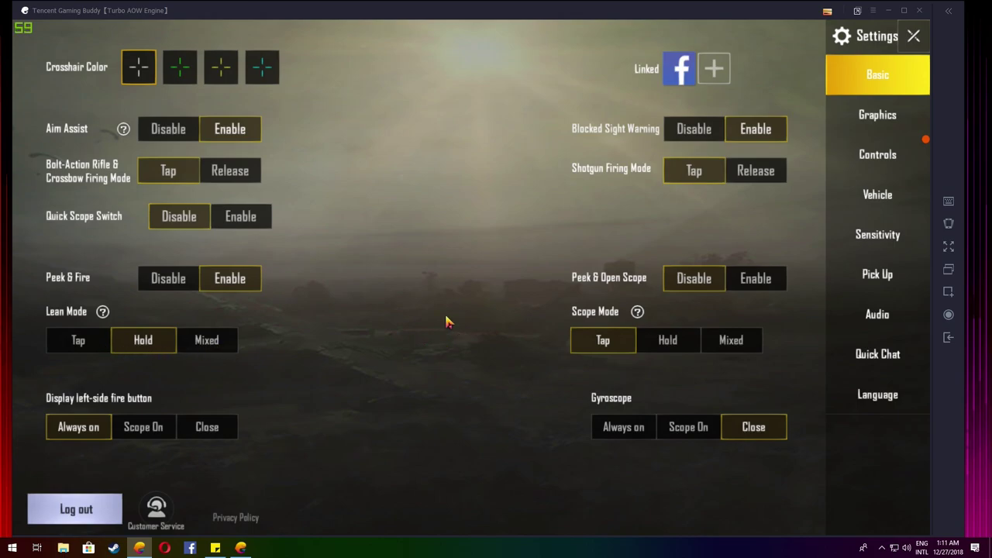
- Set the 1st Person Perspective Camera View to 103 in the basic settings
scroll(446, 326, "down", 1)
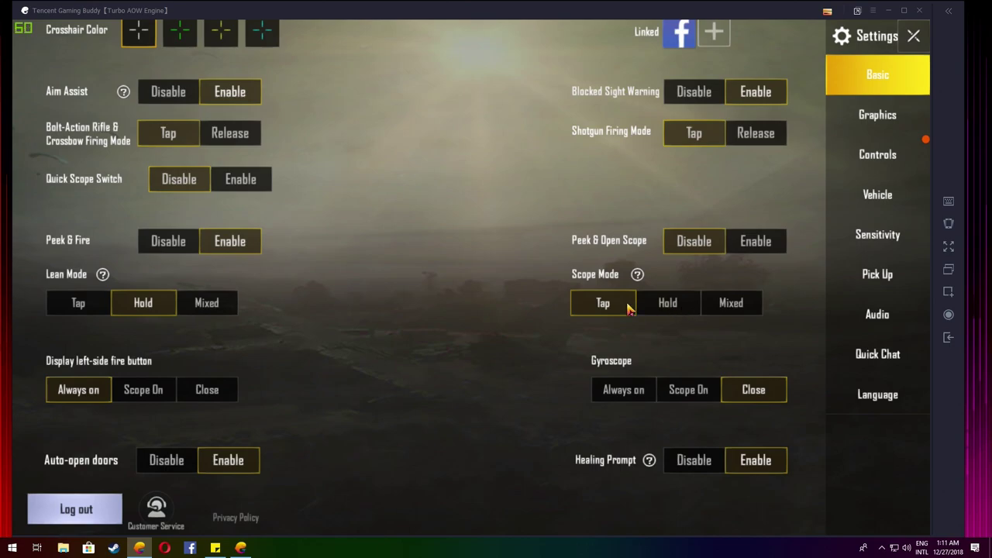
scroll(401, 370, "down", 1)
scroll(402, 345, "down", 3)
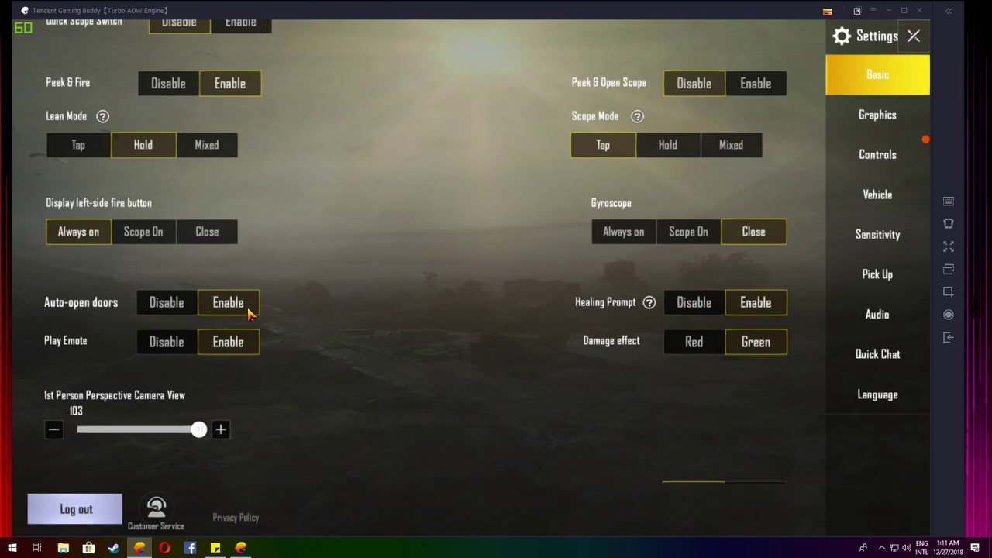
left_click_drag(370, 405, 372, 348)
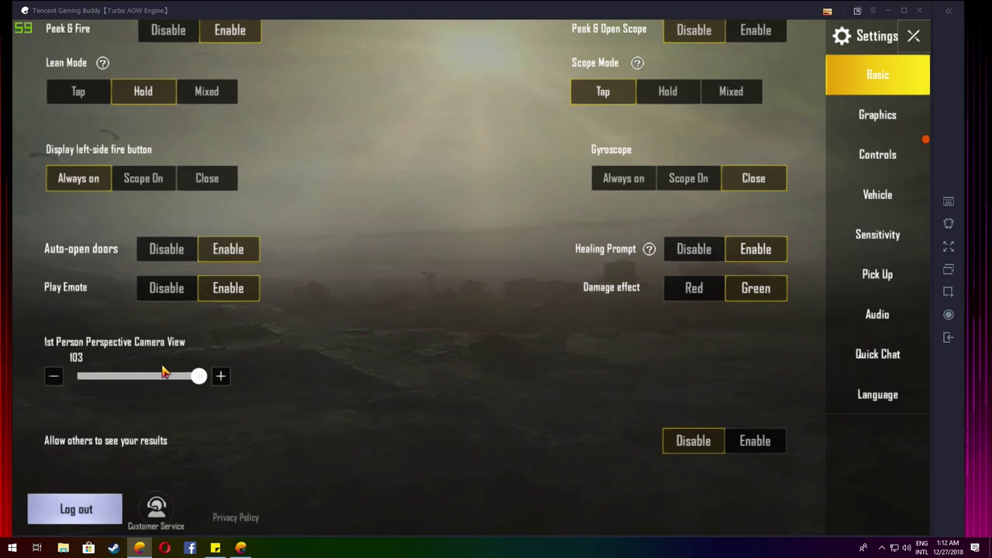
left_click_drag(190, 377, 302, 381)
- Try the Red damage effect, set it back to Green, and review the remaining basic settings
scroll(476, 425, "down", 1)
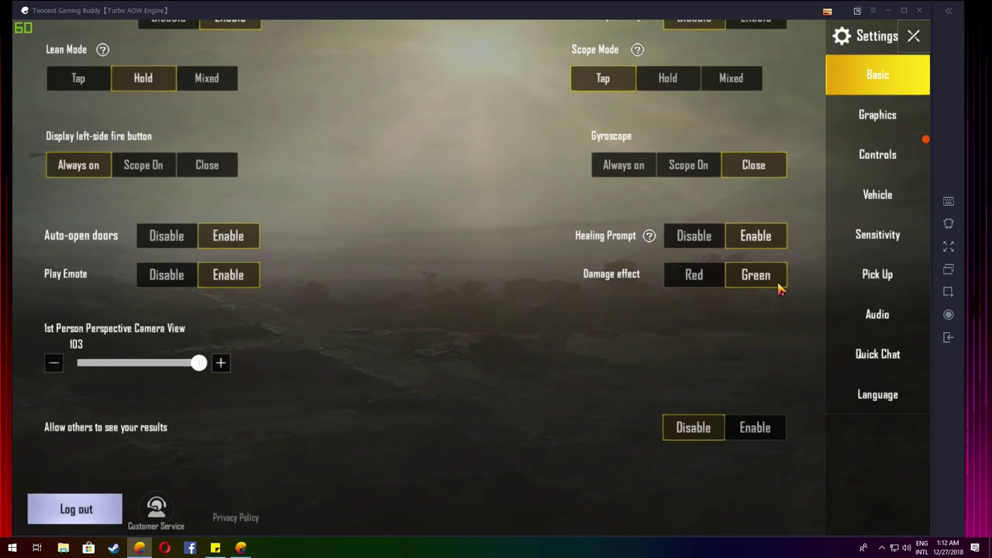
left_click(694, 283)
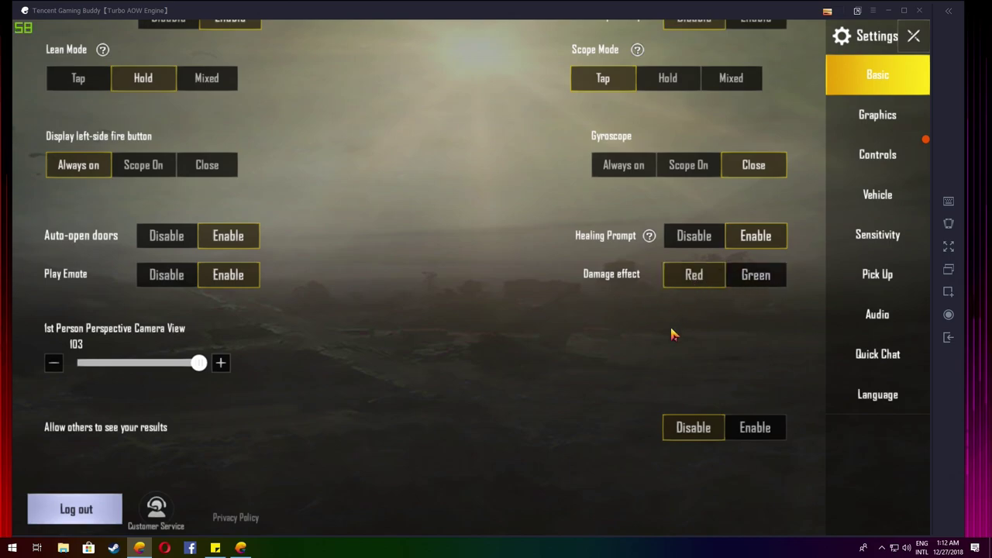
left_click(756, 281)
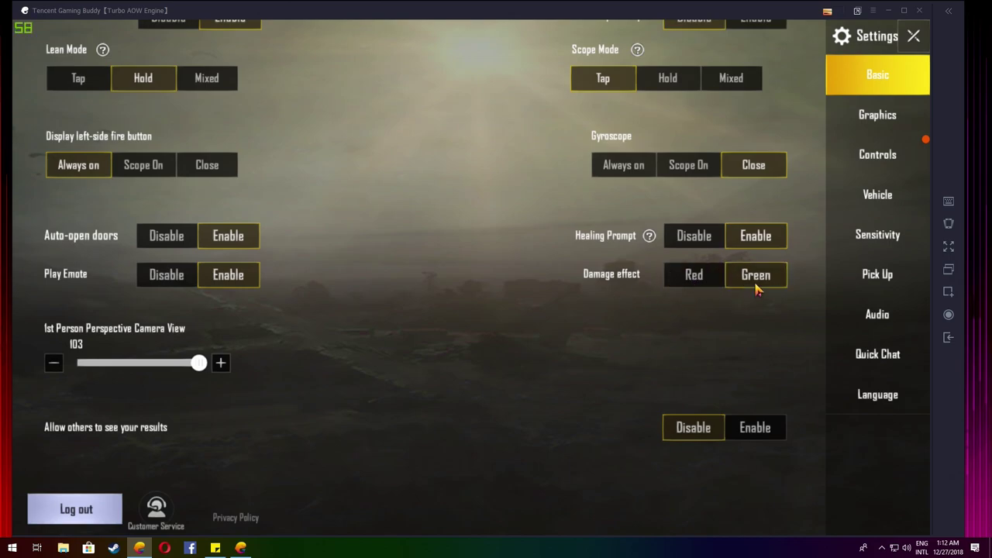
left_click_drag(672, 349, 556, 230)
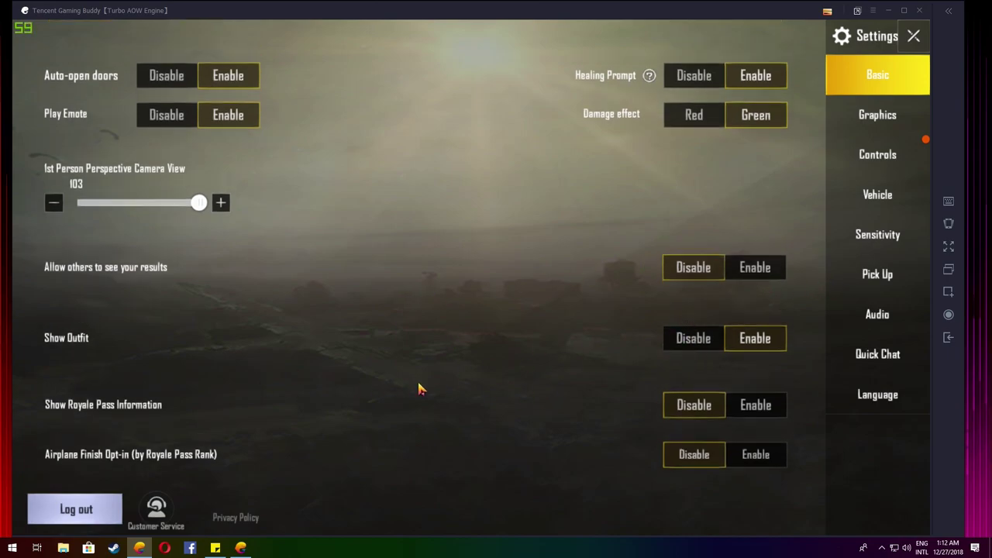
- Compare the quality levels in the graphics settings and set the graphics quality to Balanced
left_click(873, 121)
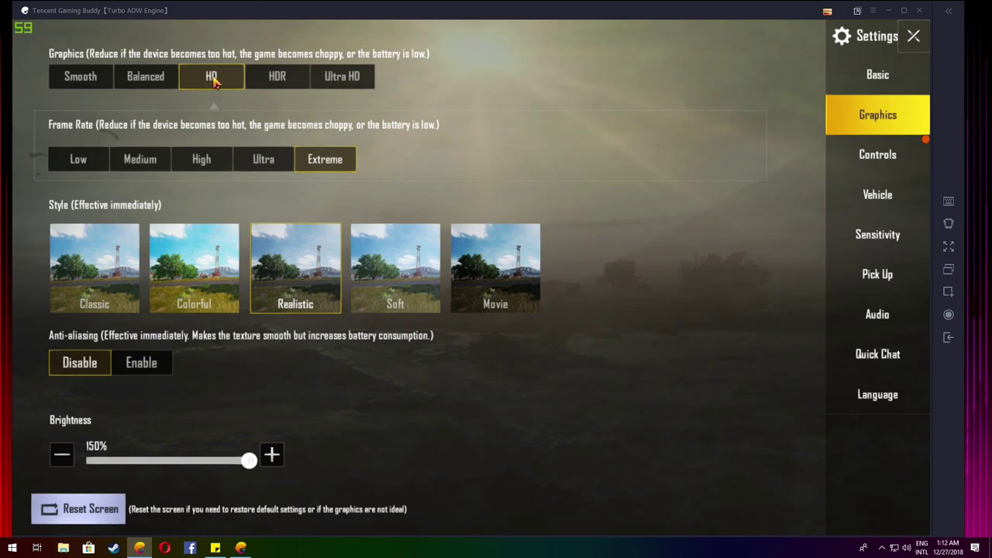
left_click(279, 77)
left_click(222, 86)
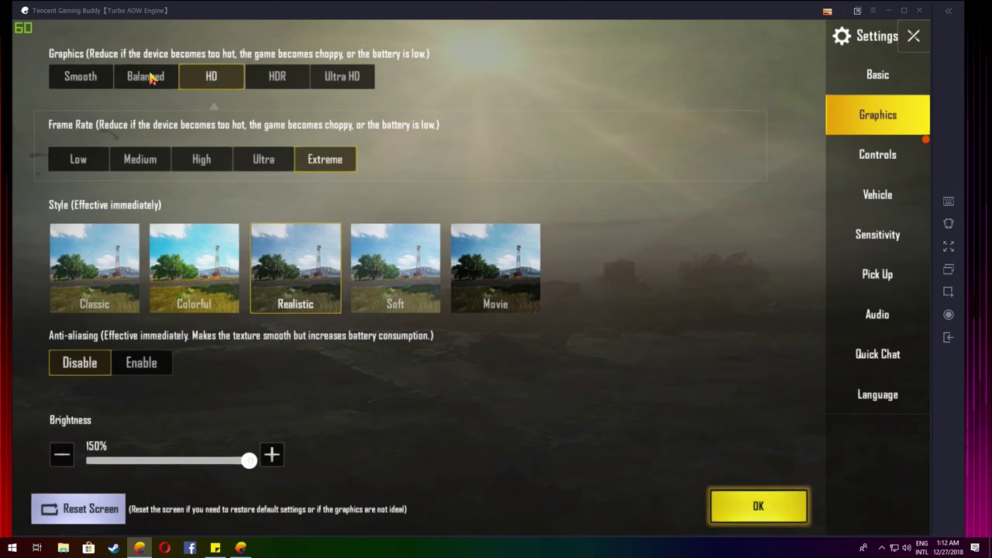
left_click(153, 78)
left_click(93, 84)
left_click(152, 81)
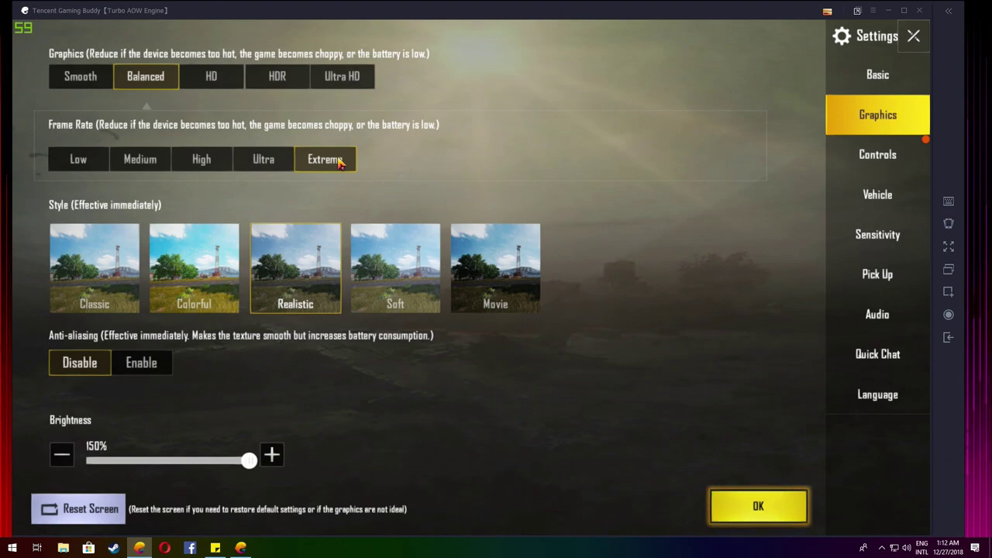
- Set the graphics brightness to 150%
scroll(446, 155, "down", 1)
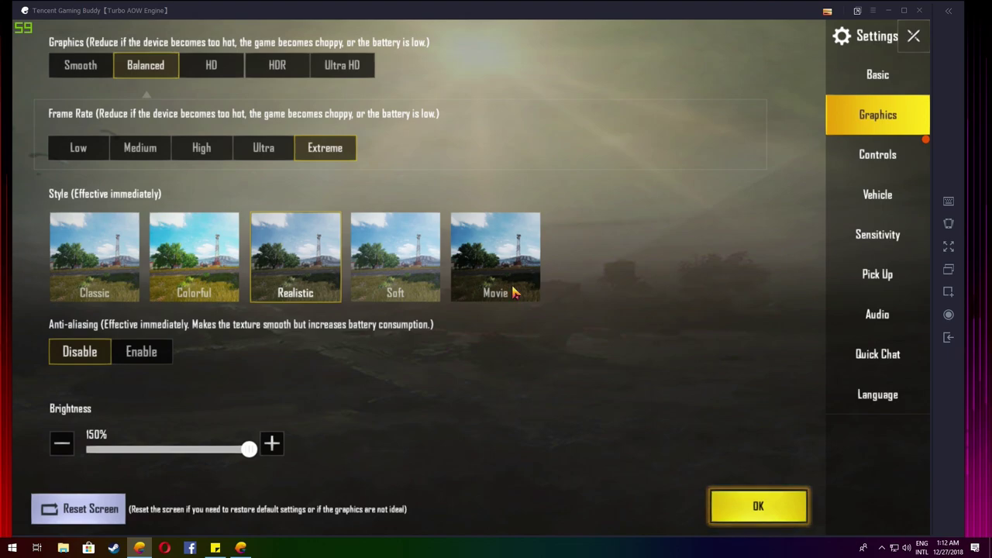
scroll(554, 314, "down", 3)
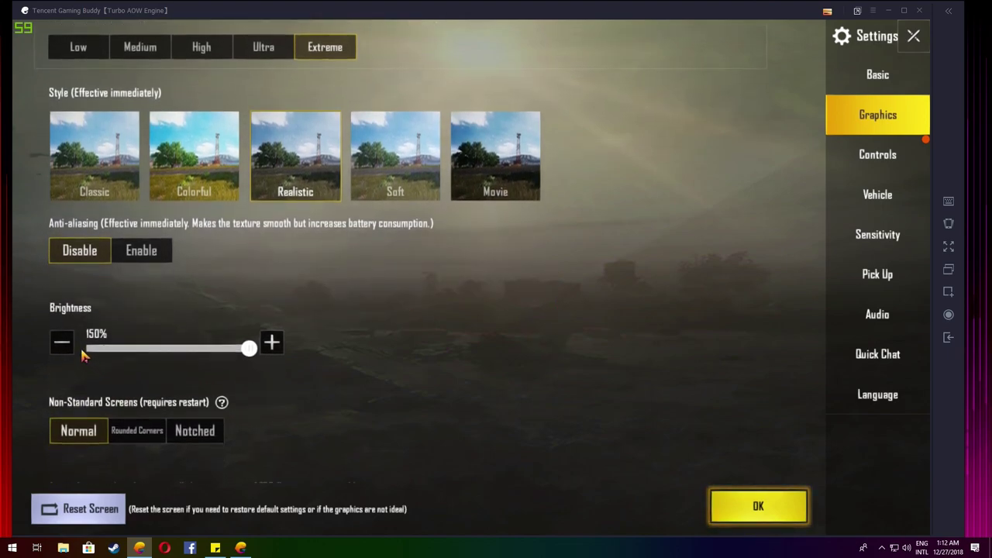
left_click_drag(247, 347, 285, 349)
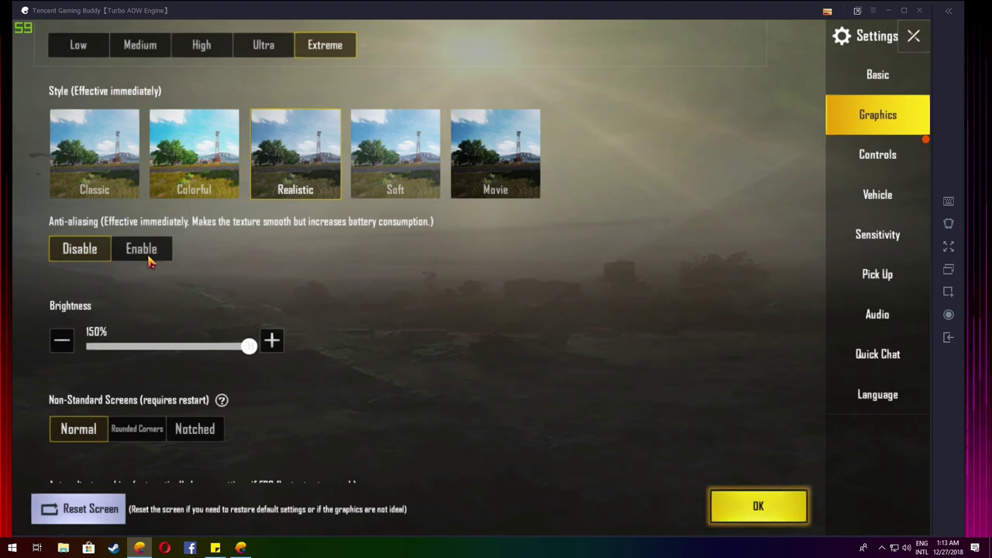
- Try enabling Auto-adjust graphics and set it back to Disable
scroll(271, 267, "down", 1)
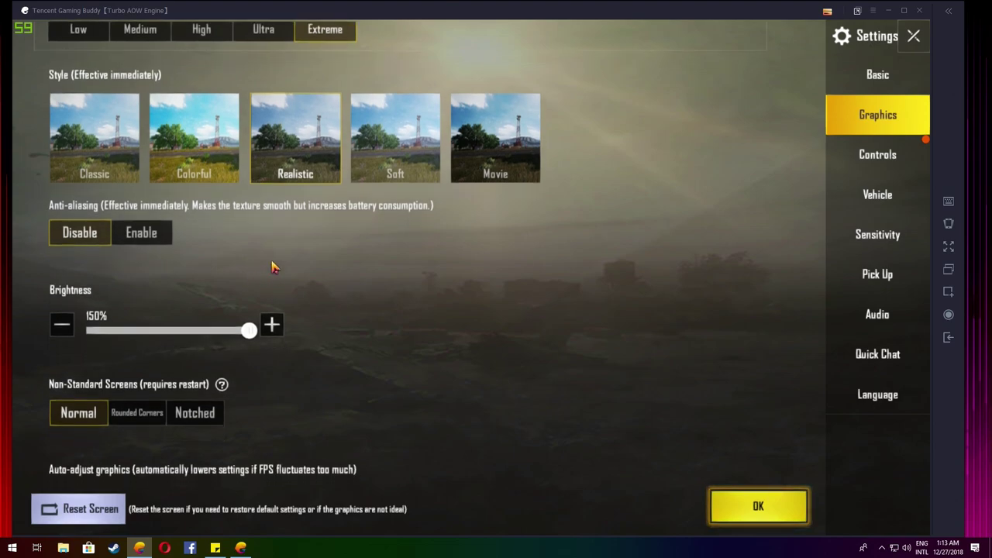
scroll(271, 267, "down", 3)
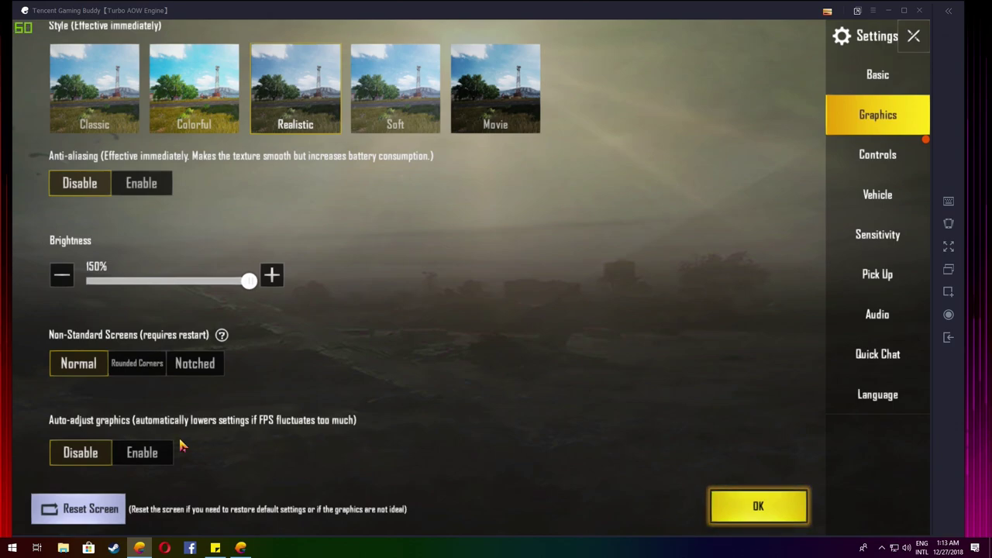
left_click(156, 452)
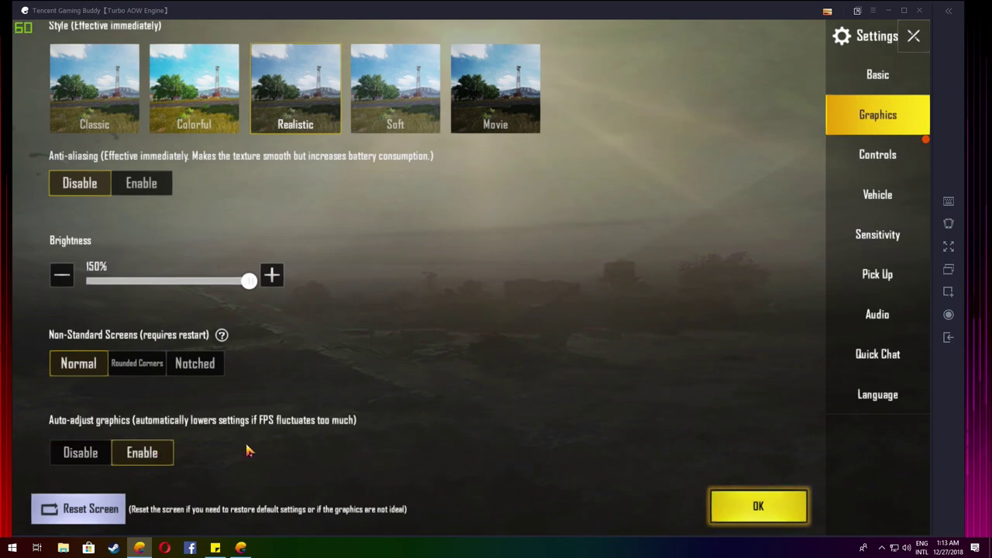
left_click(82, 456)
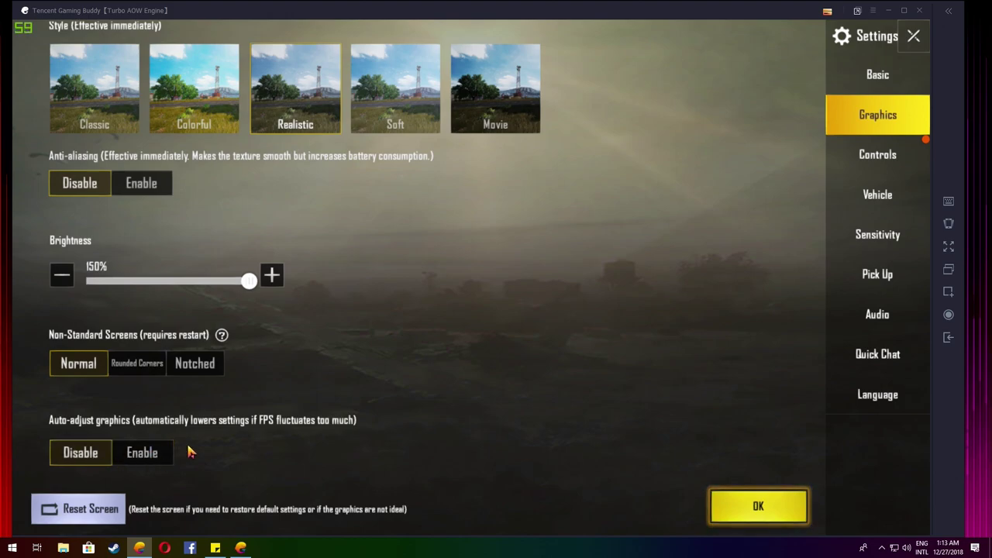
- Review the control layouts and the free-look camera, Camera, ADS and Gyroscope sensitivity settings
left_click(877, 155)
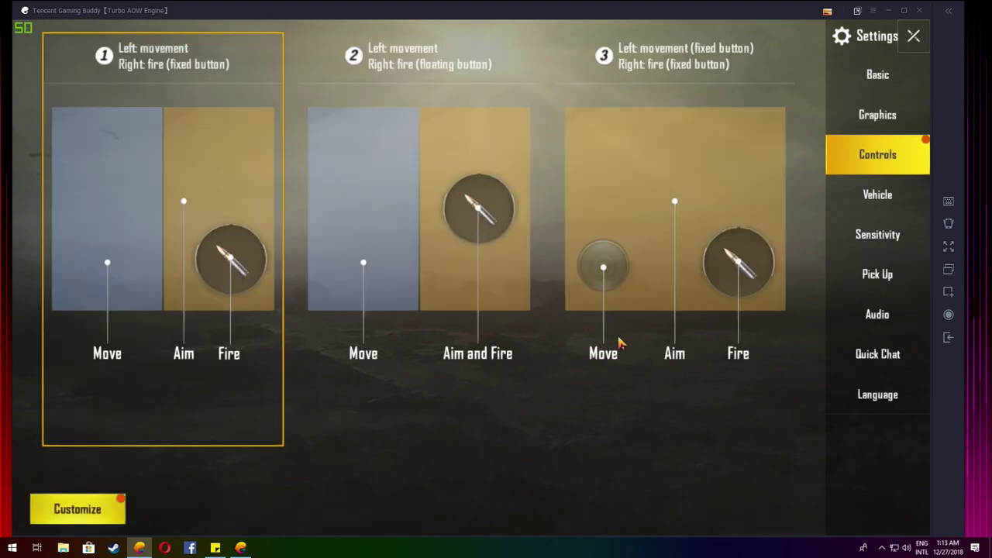
left_click(877, 239)
left_click_drag(505, 319, 468, 297)
scroll(469, 297, "down", 3)
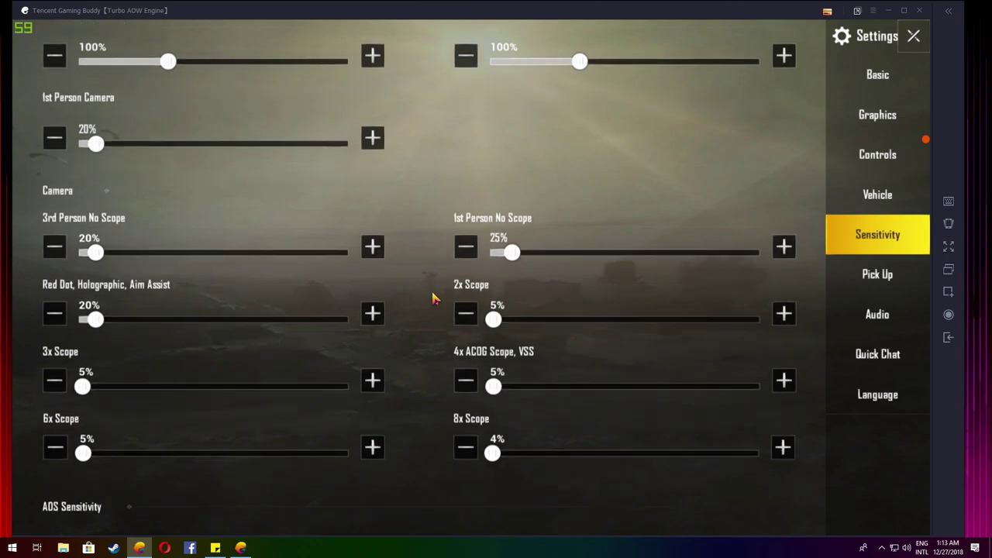
scroll(435, 298, "up", 4)
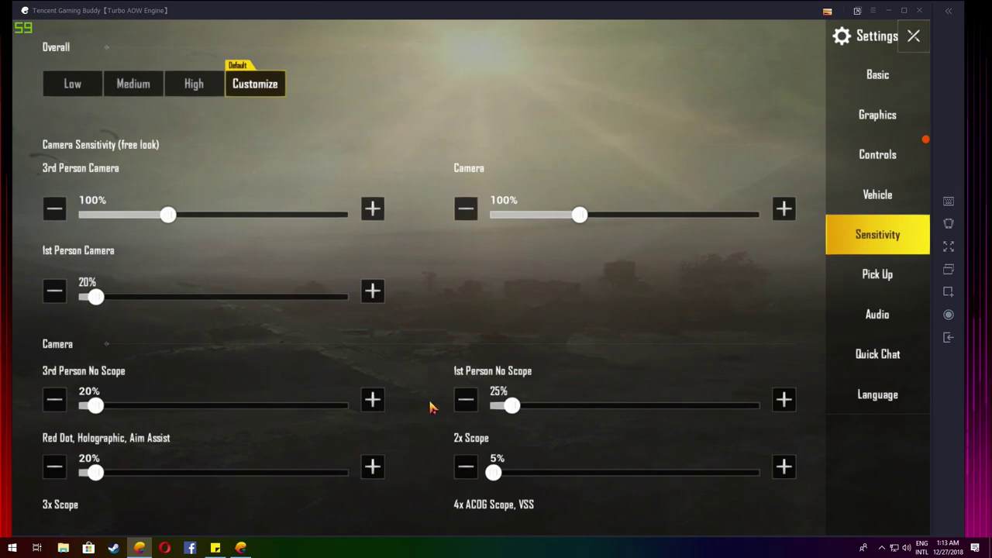
left_click_drag(427, 429, 419, 245)
left_click_drag(416, 404, 409, 242)
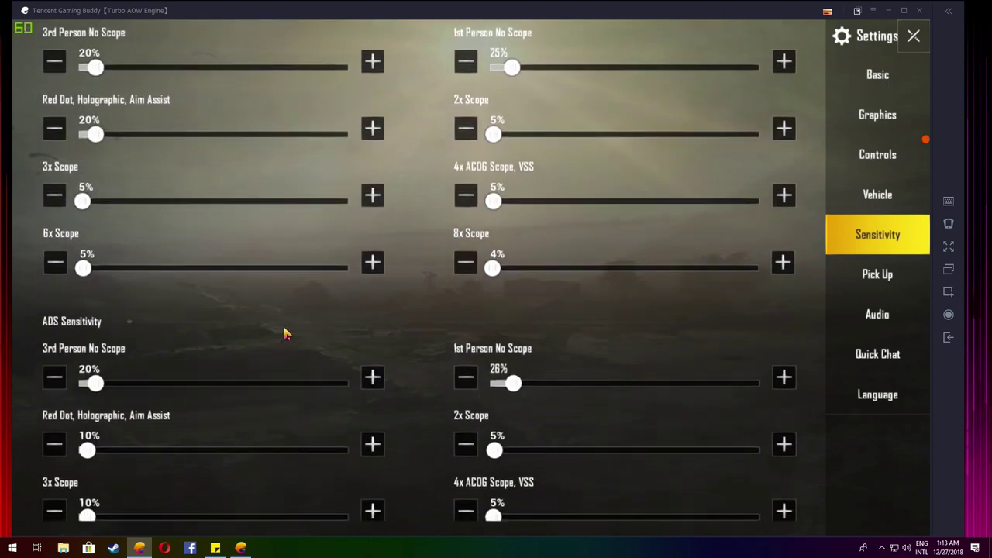
left_click_drag(287, 332, 376, 290)
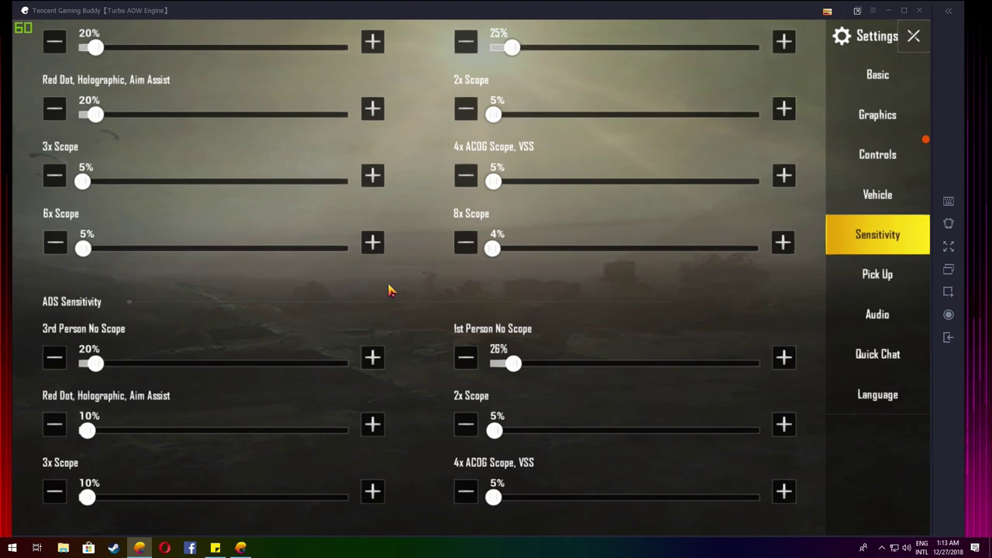
left_click_drag(455, 335, 435, 275)
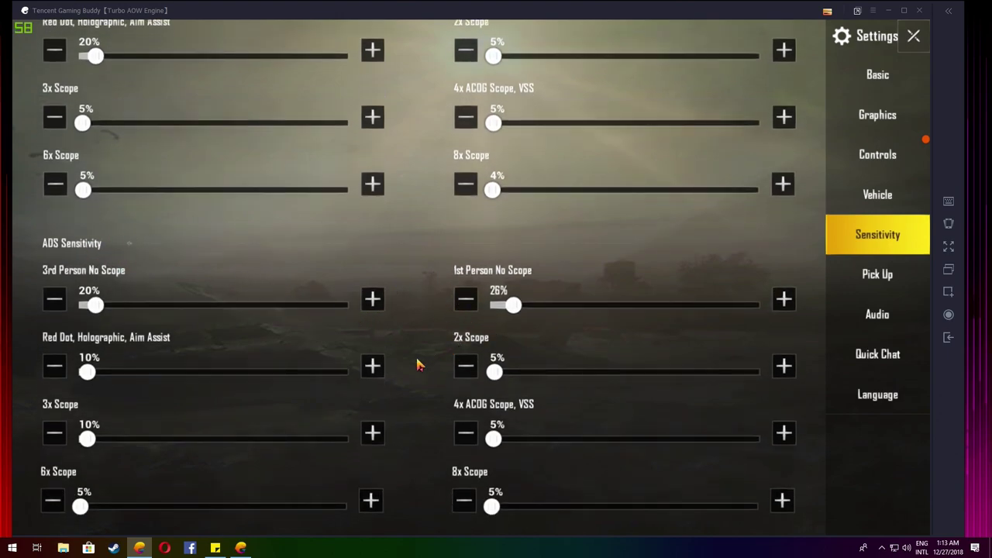
left_click_drag(416, 364, 411, 313)
left_click_drag(427, 420, 409, 196)
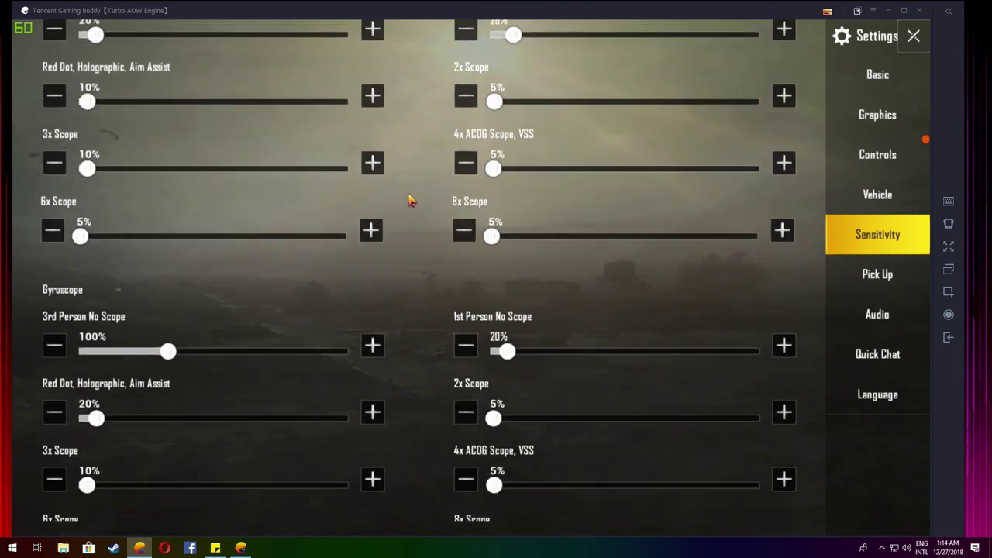
scroll(421, 411, "up", 5)
scroll(421, 388, "up", 3)
scroll(422, 286, "up", 3)
scroll(434, 388, "up", 3)
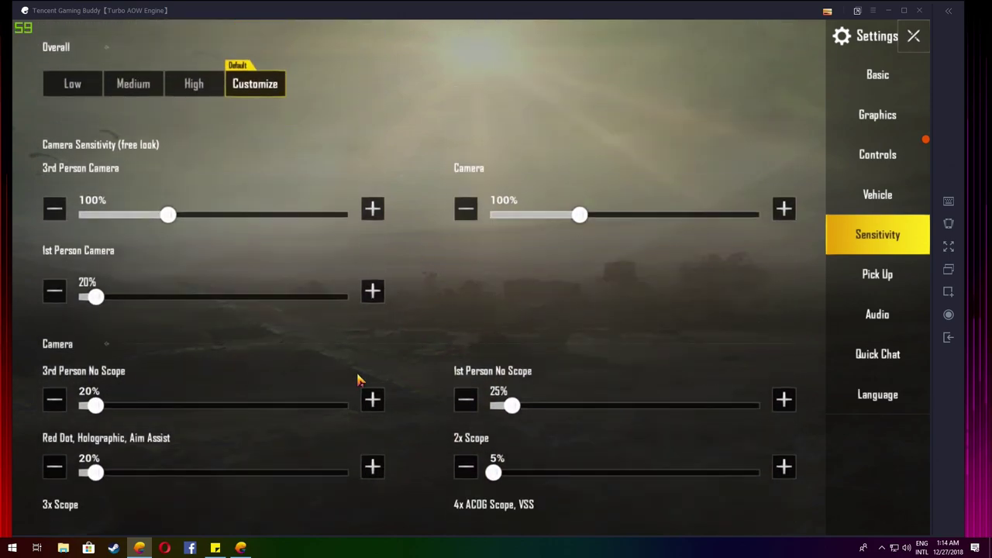
scroll(485, 368, "down", 4)
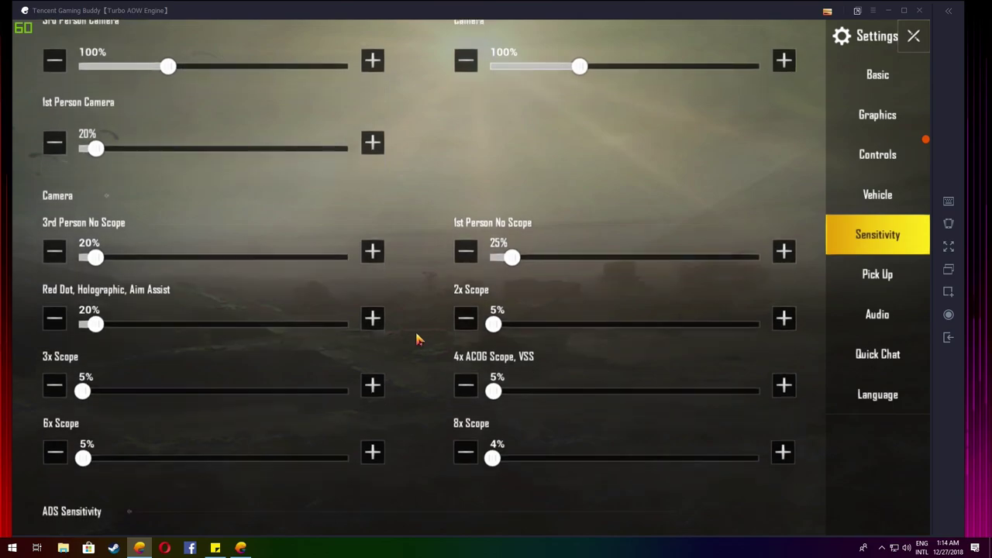
left_click_drag(415, 276, 429, 137)
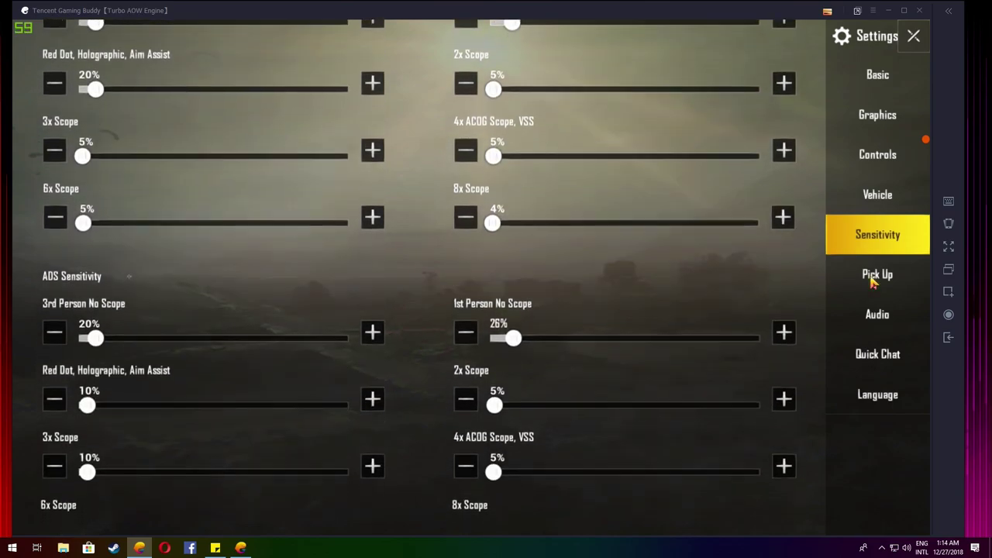
- Try enabling Auto Pick-Up together with Lv. 3 backpack pickup, and set Auto Pick-Up back to Disable
left_click(874, 276)
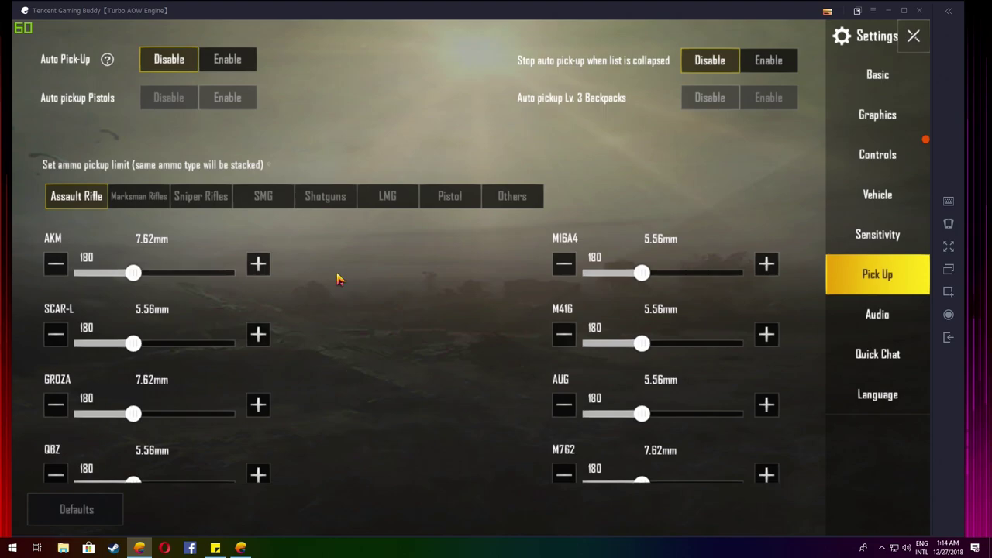
left_click(224, 61)
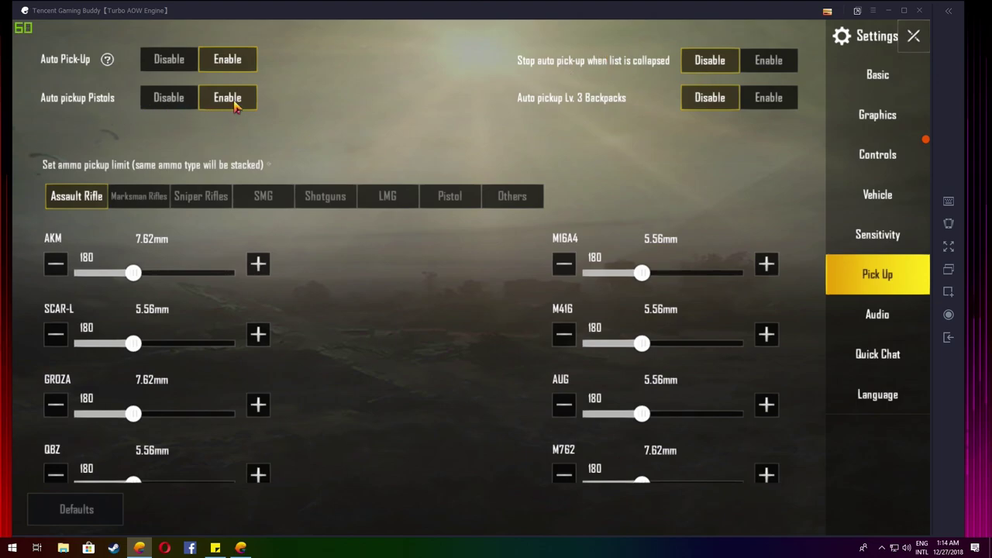
left_click(775, 106)
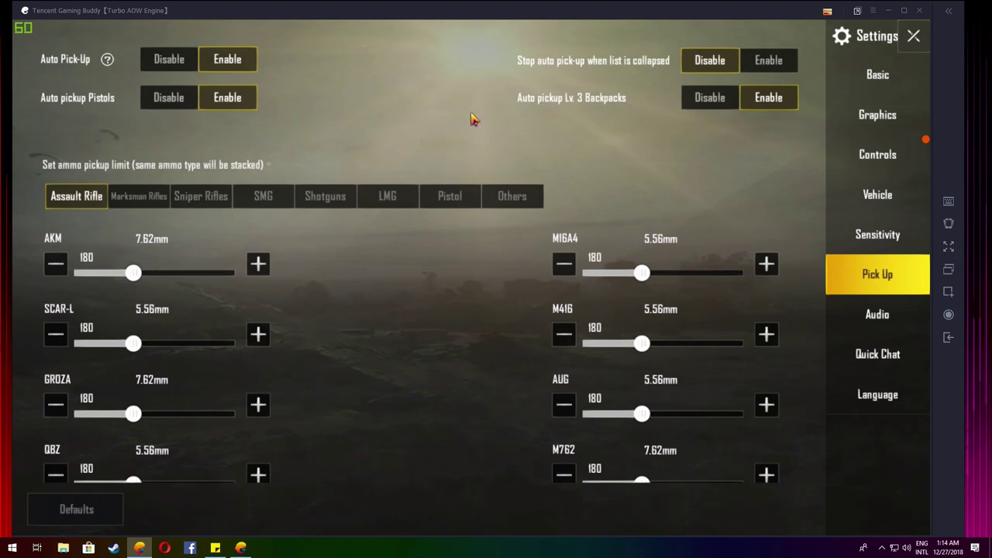
left_click(167, 62)
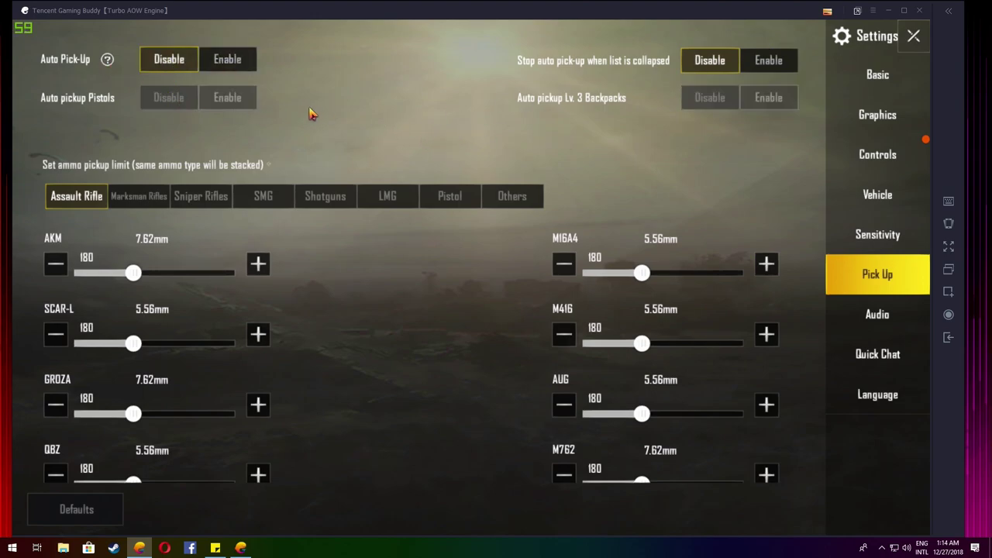
- Review the audio, quick chat and language settings, and return to the game lobby
left_click(884, 318)
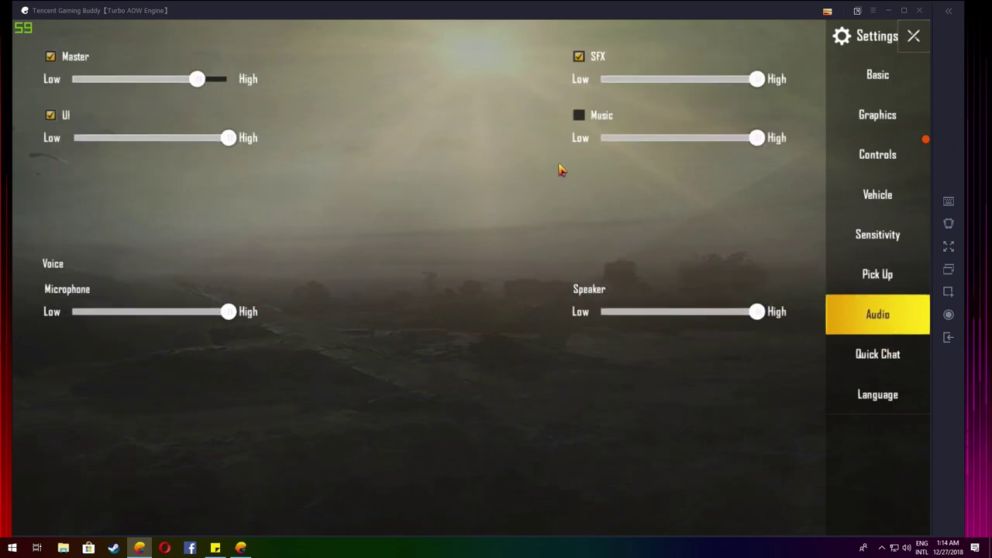
left_click(887, 374)
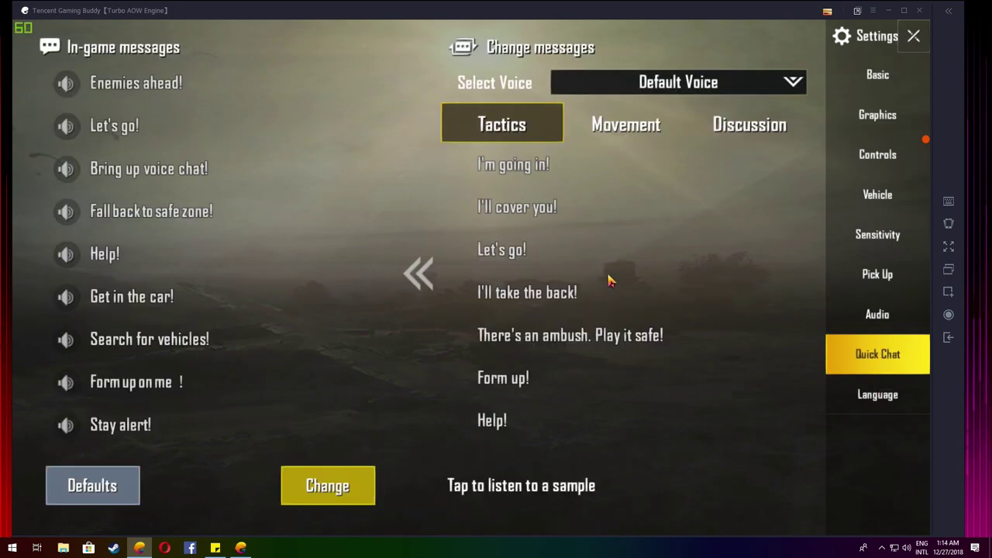
left_click(857, 396)
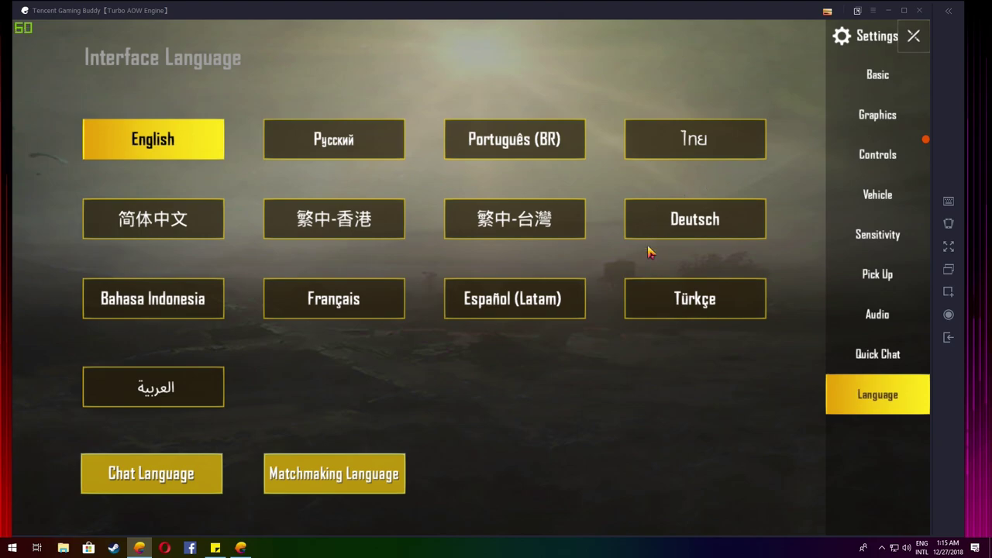
left_click(913, 36)
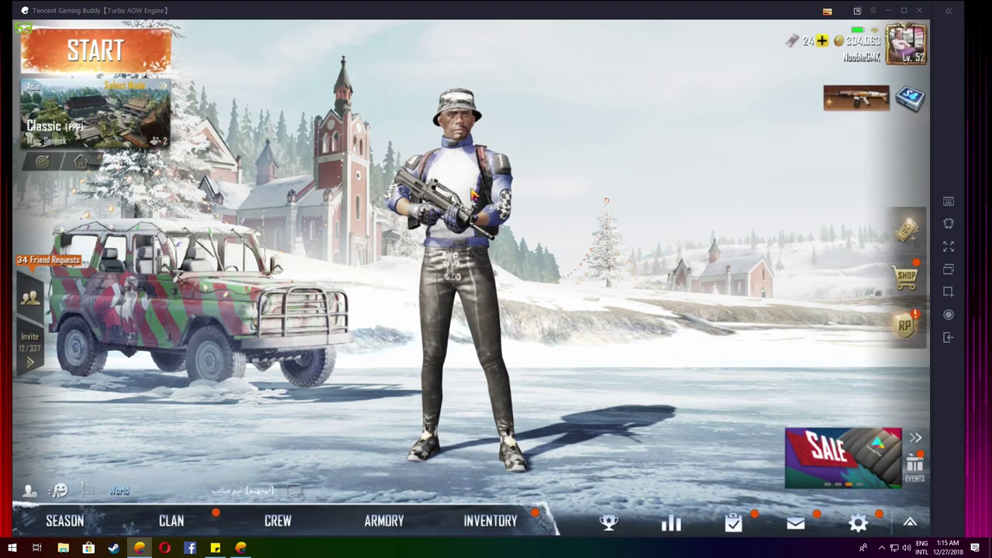
left_click_drag(242, 238, 476, 208)
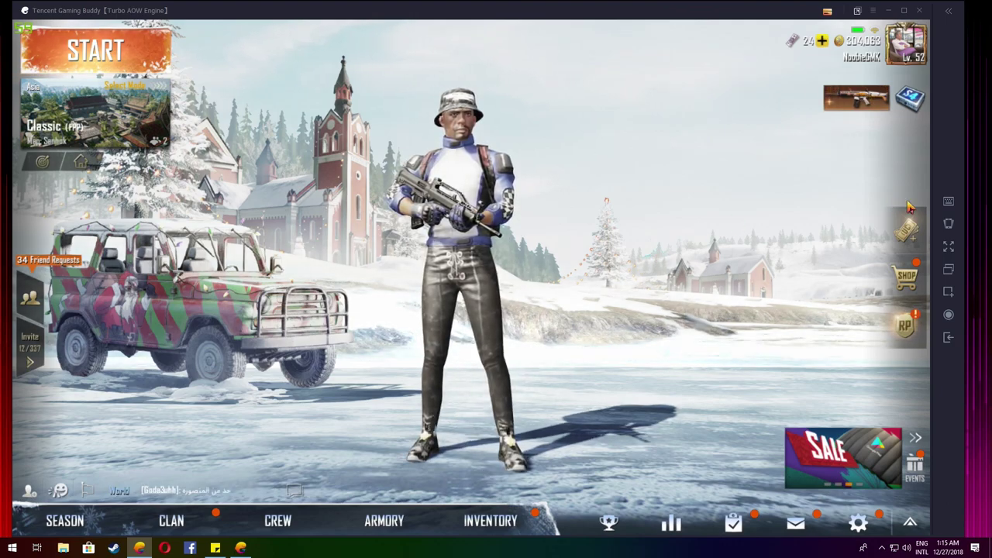
- Assign the K key to the key-mapping point below Y and save the emulator's key mapping
left_click(955, 204)
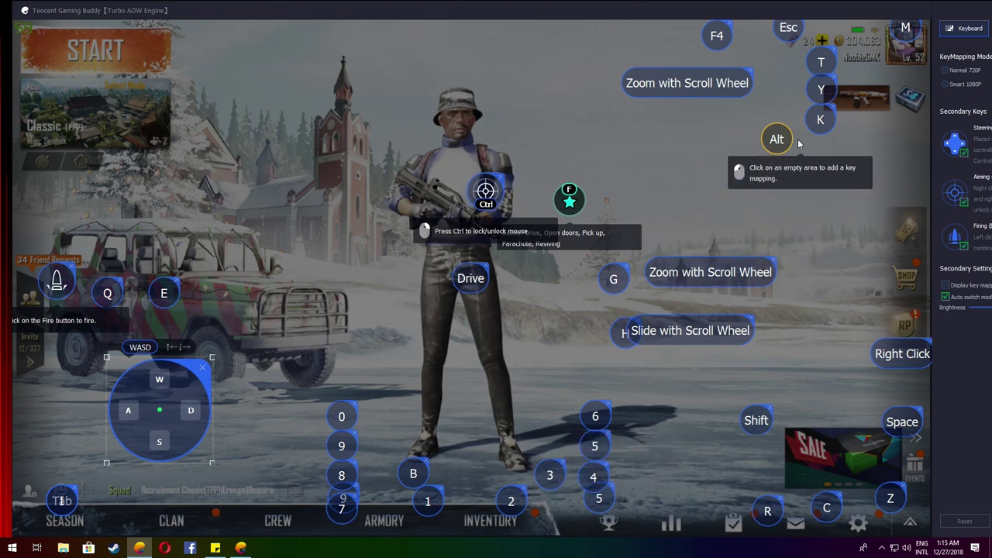
left_click(823, 120)
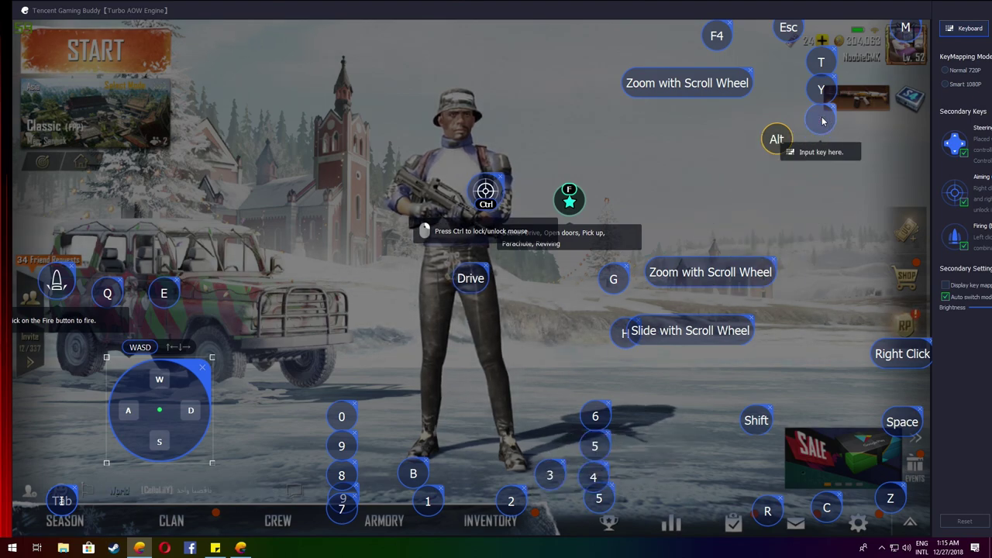
key("k")
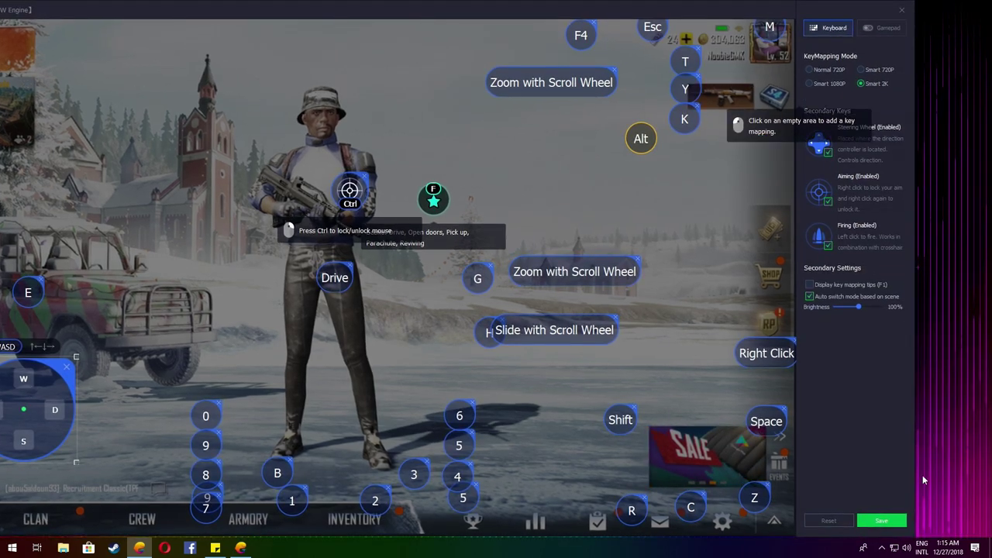
left_click(891, 524)
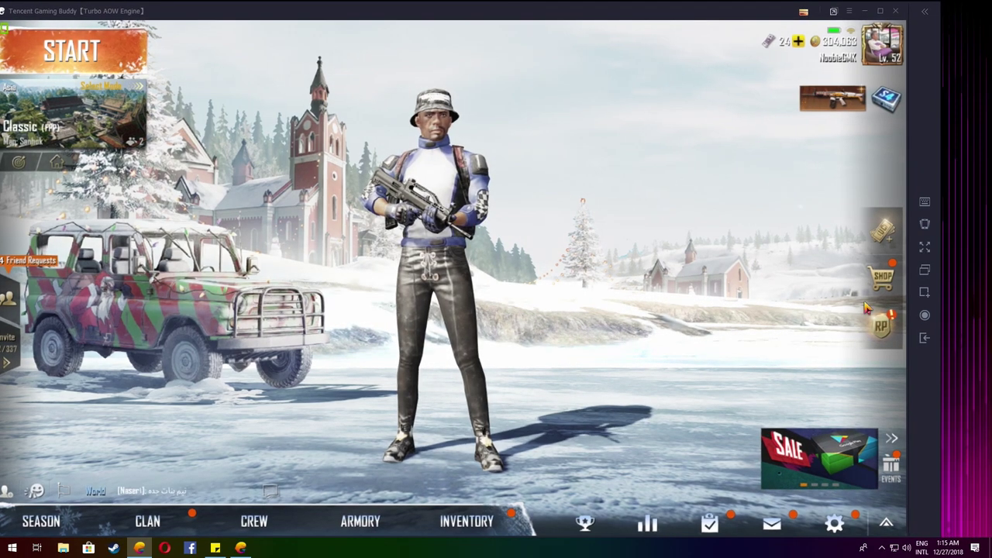
- Leave the game for the emulator's home screen and open the Browser, ready to enter a web address
left_click(924, 339)
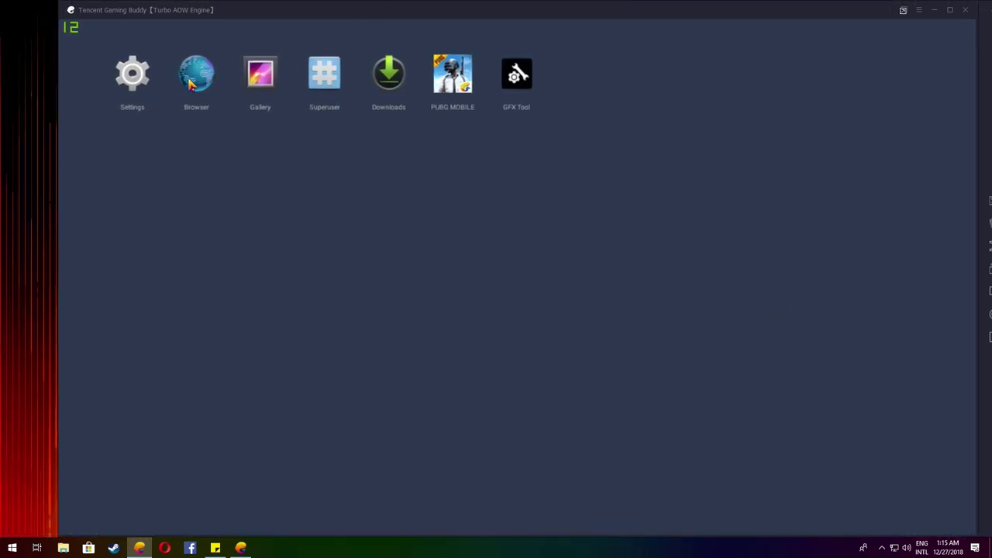
left_click(188, 97)
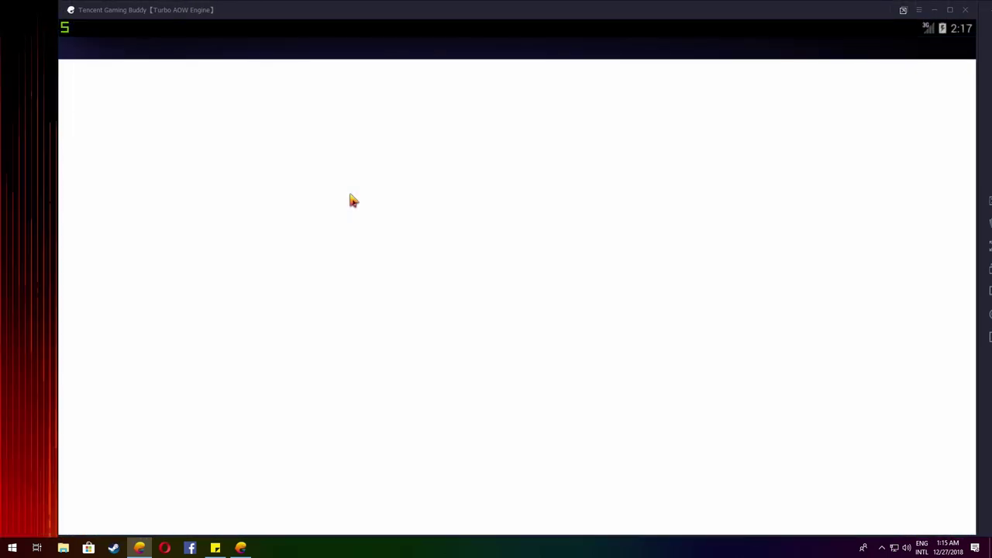
left_click(319, 81)
type("goo")
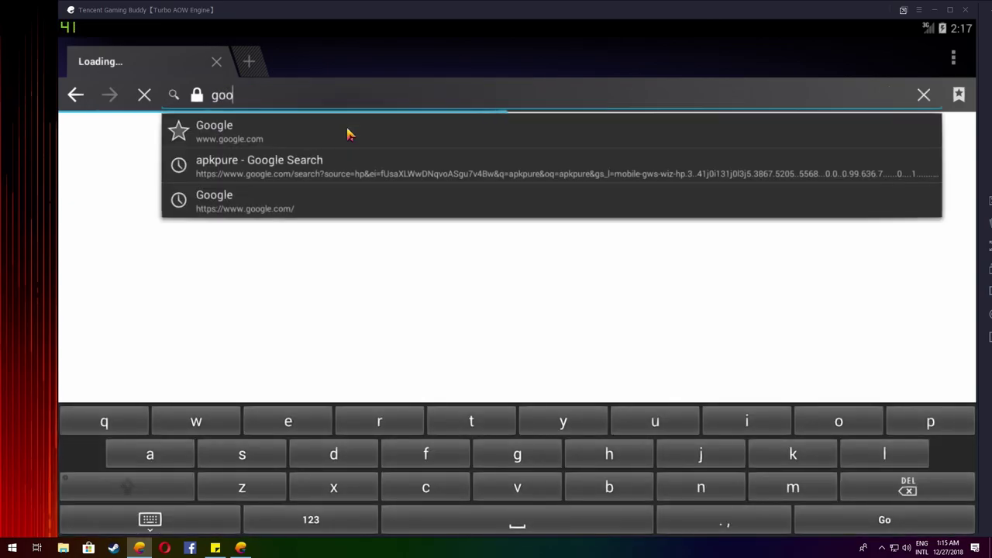
type("glea")
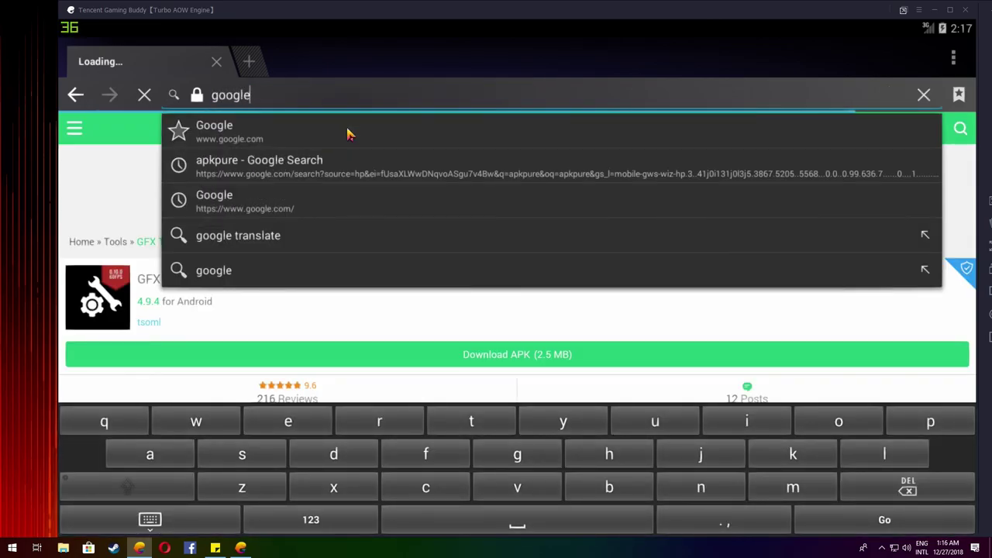
key("BackSpace")
key("BackSpace")
key("BackSpace")
key("BackSpace")
key("BackSpace")
key("BackSpace")
key("BackSpace")
- Open the APKPure website and search it for "gfx tool"
type("apk")
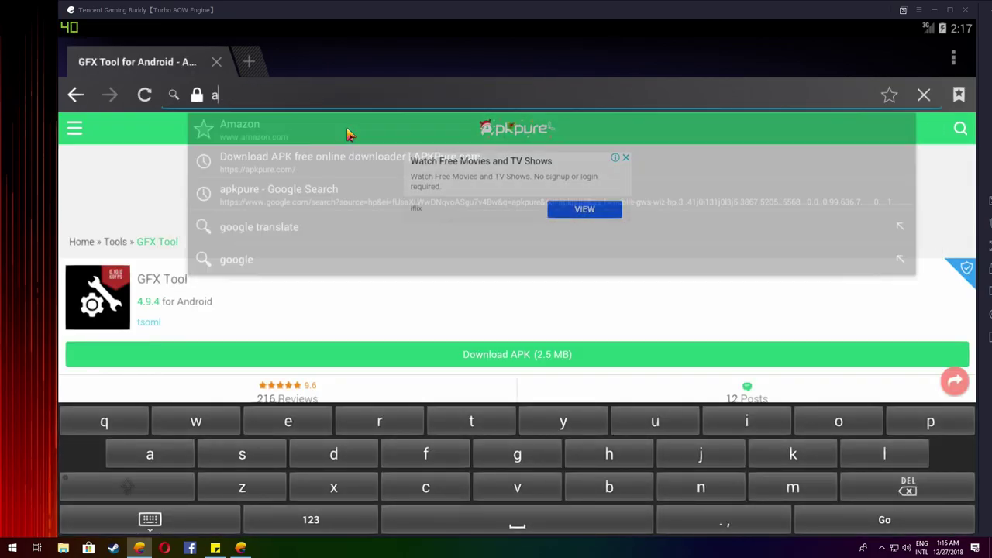
left_click(261, 144)
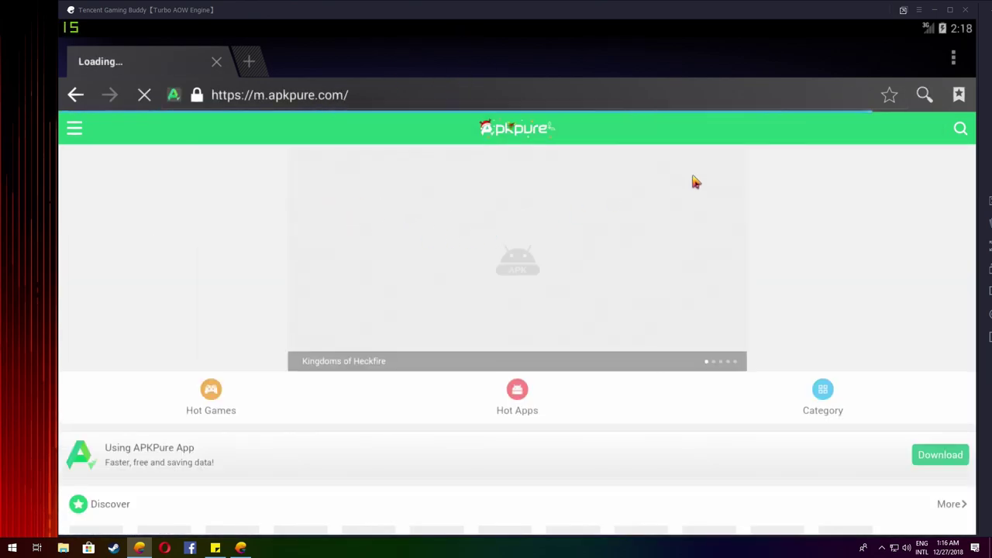
left_click(950, 131)
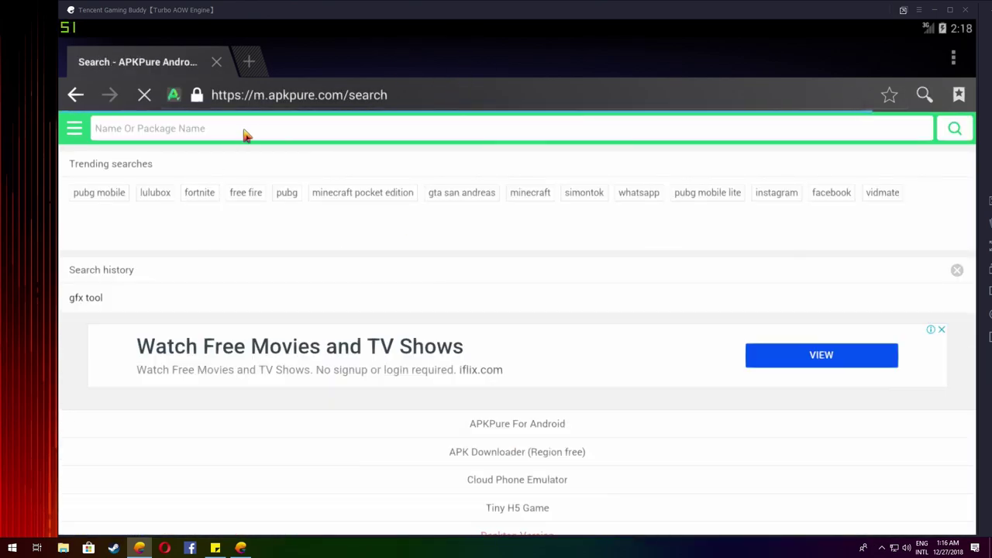
left_click(245, 134)
type("gfx tool")
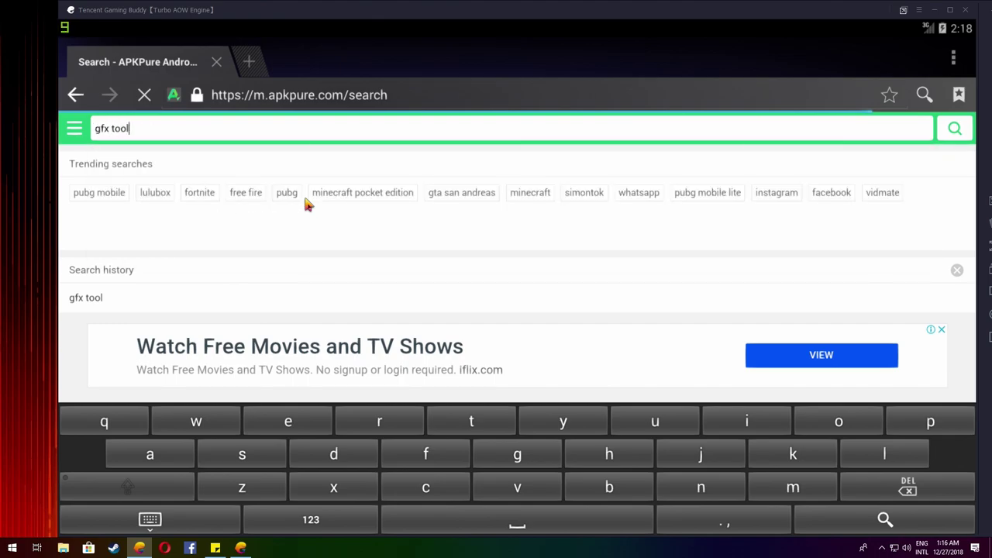
key("Return")
- Download the GFX Tool APK by tsoml from APKPure and open the downloaded file for installation
left_click(305, 240)
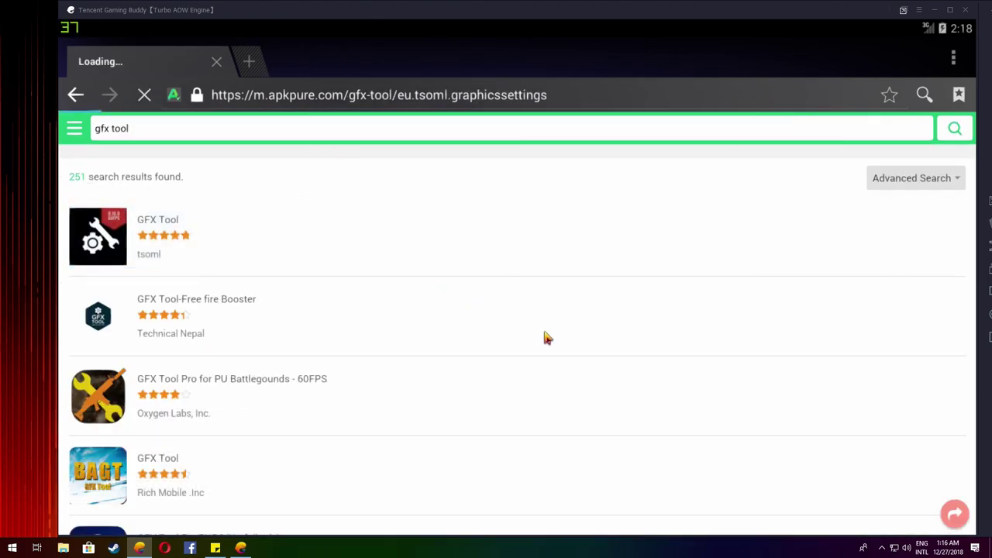
left_click(506, 356)
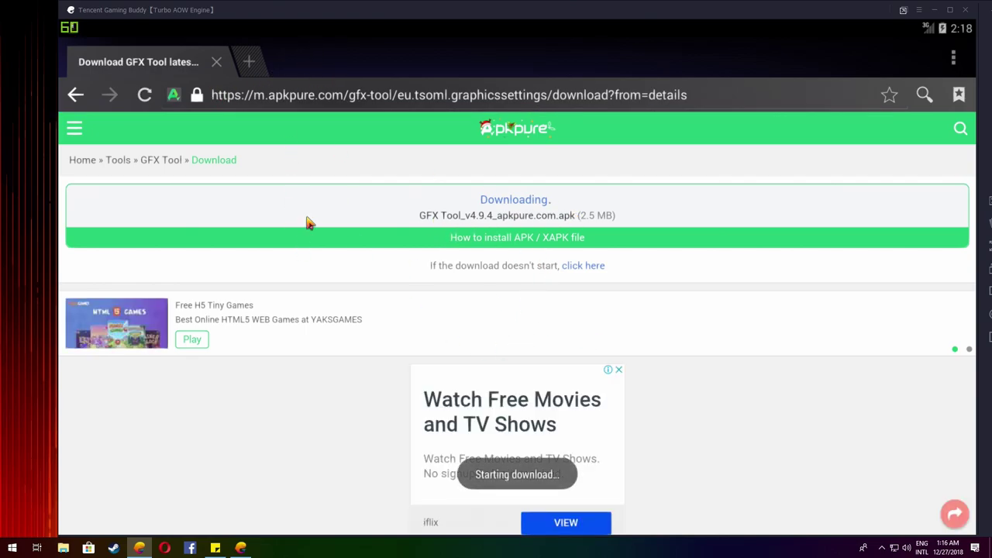
left_click_drag(171, 27, 264, 248)
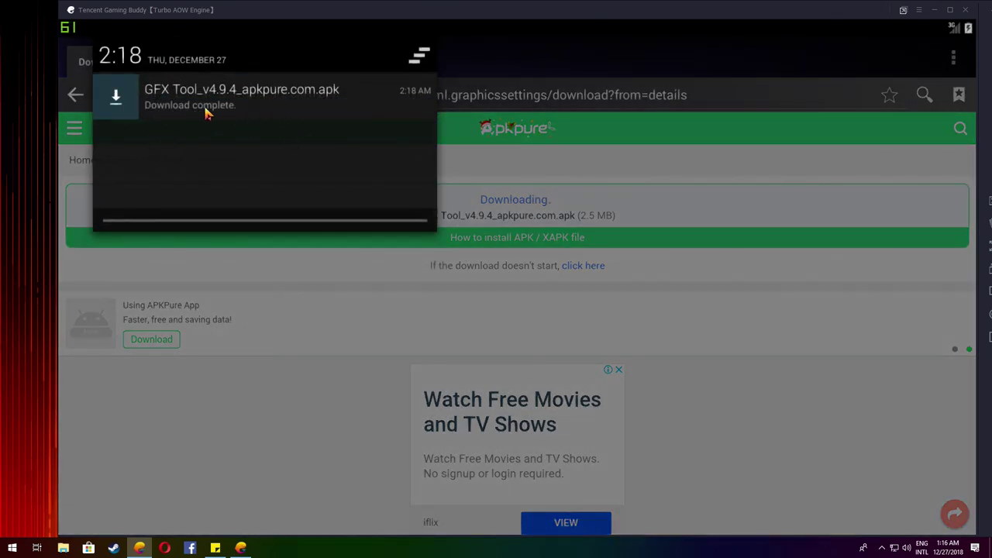
left_click(207, 112)
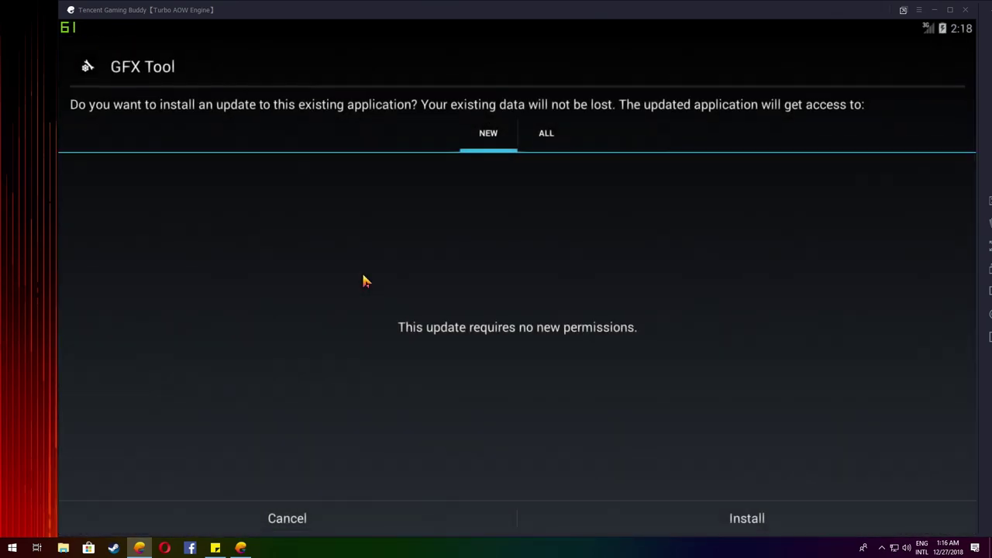
- Install the GFX Tool update, open the app and close its opening advertisement
left_click(775, 524)
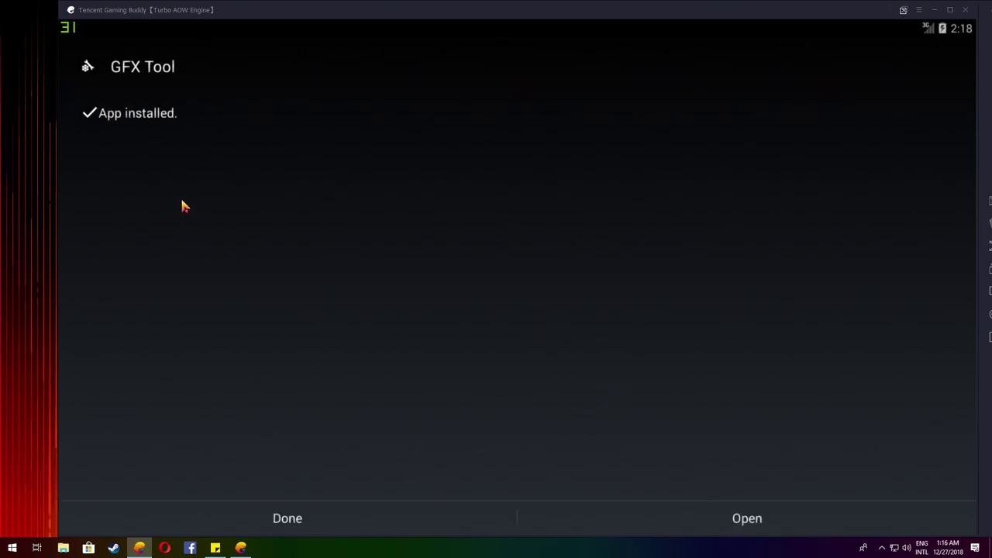
left_click(740, 526)
left_click(425, 110)
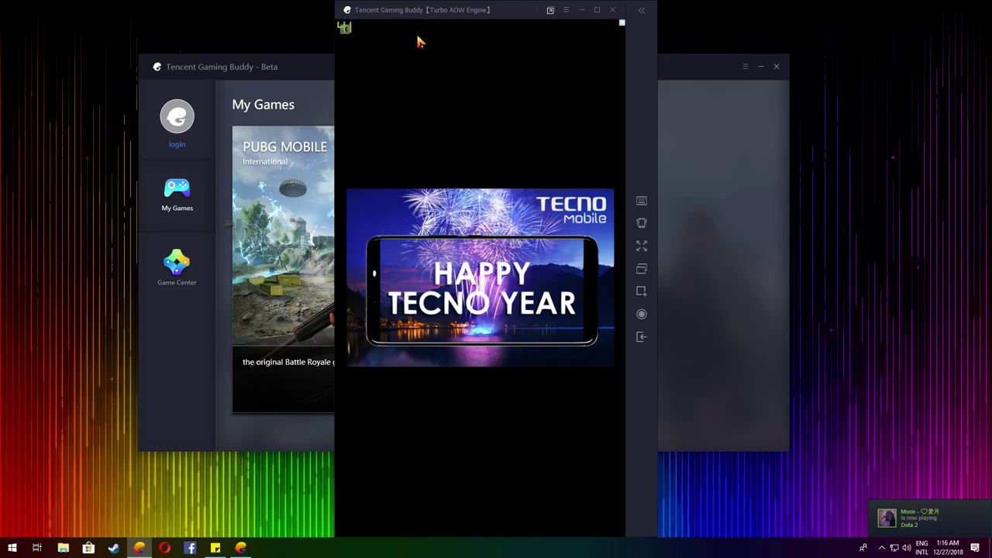
left_click(346, 28)
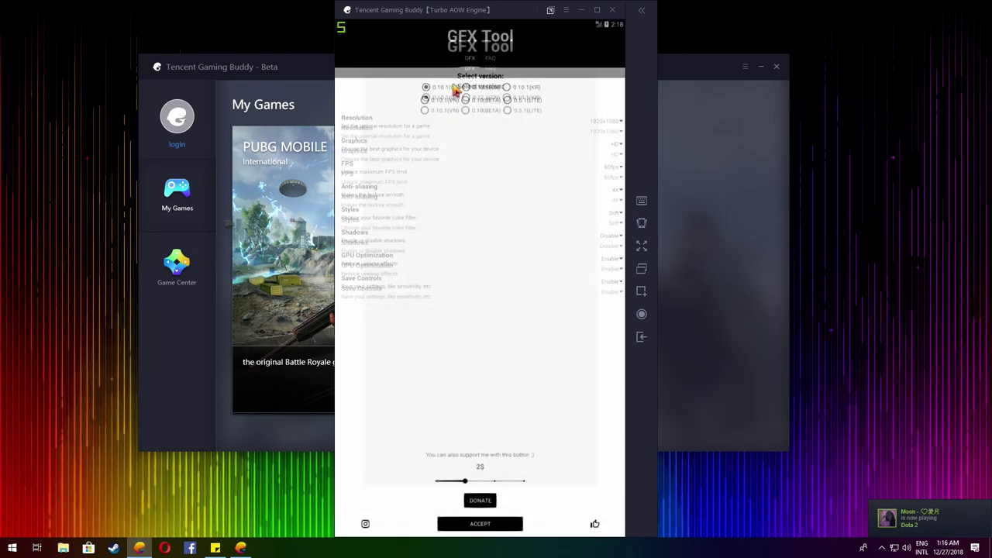
- Set the GFX Tool resolution to 1920x1080, graphics to HD and FPS to 60fps
left_click(598, 137)
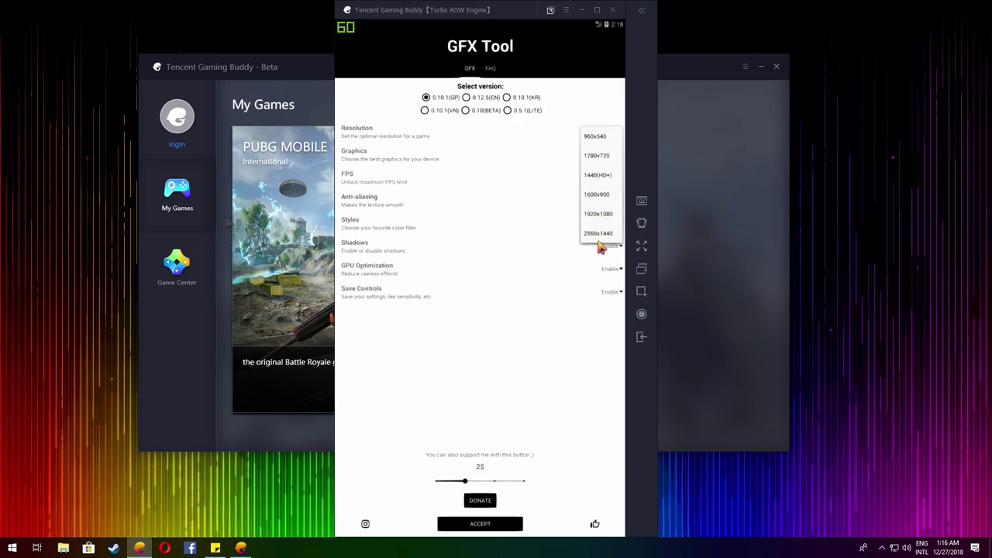
left_click(601, 215)
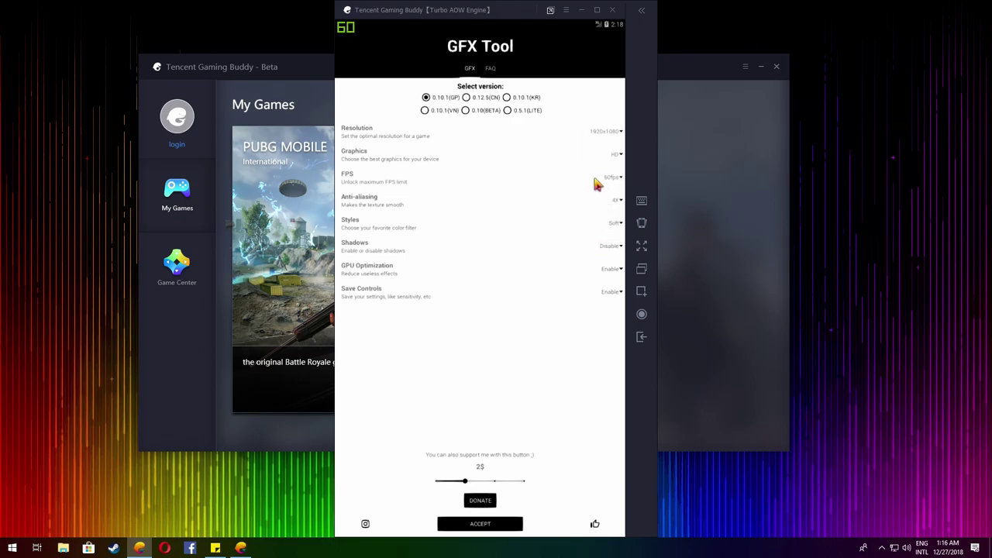
left_click(615, 154)
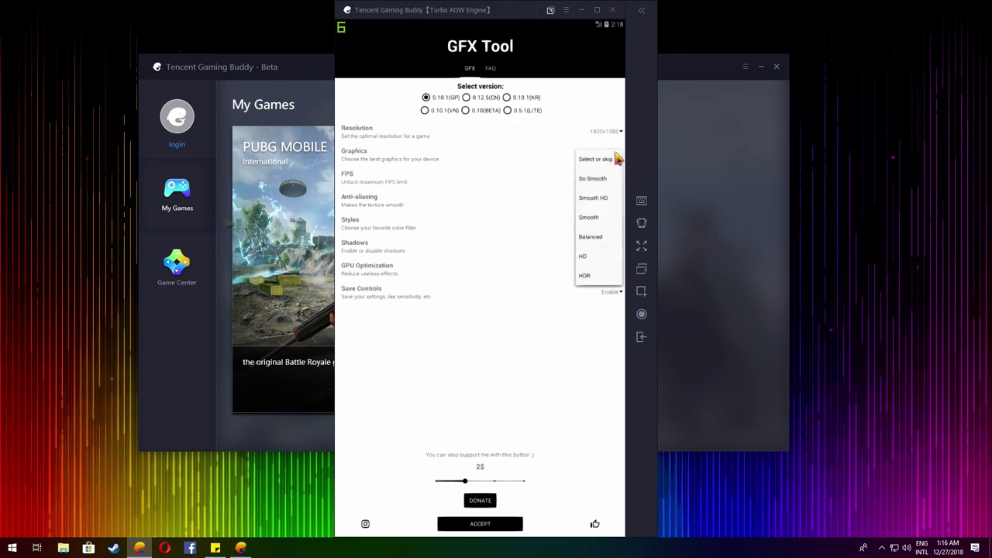
left_click(586, 259)
left_click(612, 183)
left_click(589, 251)
- Set Anti-aliasing to 4X, Styles to Realistic and Shadows to Disable
left_click(620, 204)
left_click(603, 249)
left_click(616, 222)
left_click(604, 237)
left_click(616, 222)
left_click(603, 268)
left_click(611, 248)
left_click(595, 271)
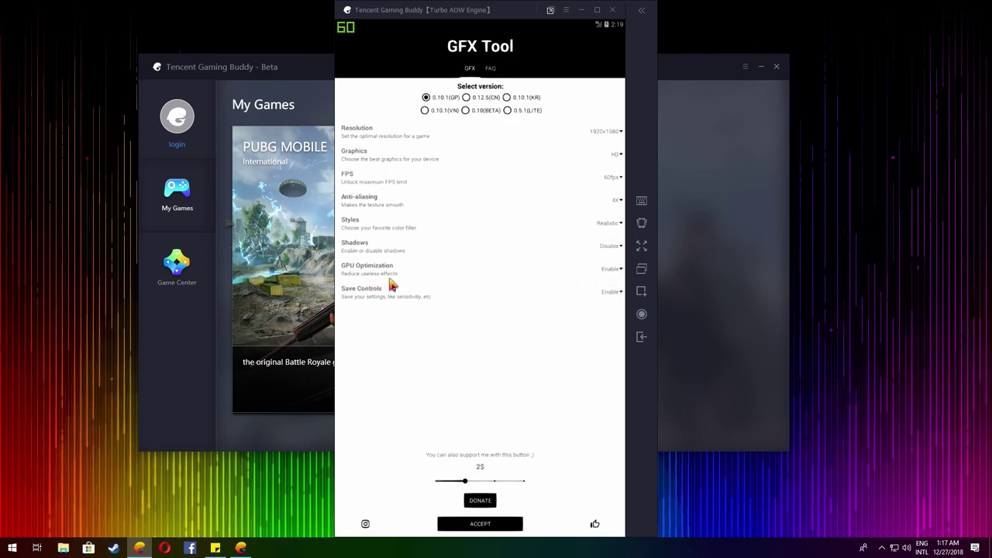
- Set GPU Optimization to Disable and Save Controls to Enable
left_click(611, 269)
left_click(589, 308)
left_click(610, 270)
left_click(606, 288)
left_click(611, 270)
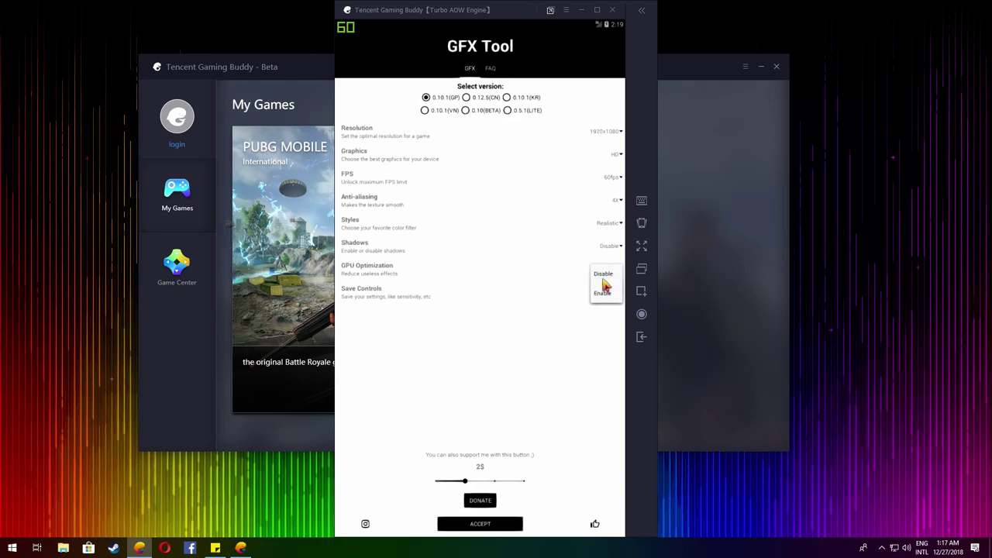
left_click(604, 280)
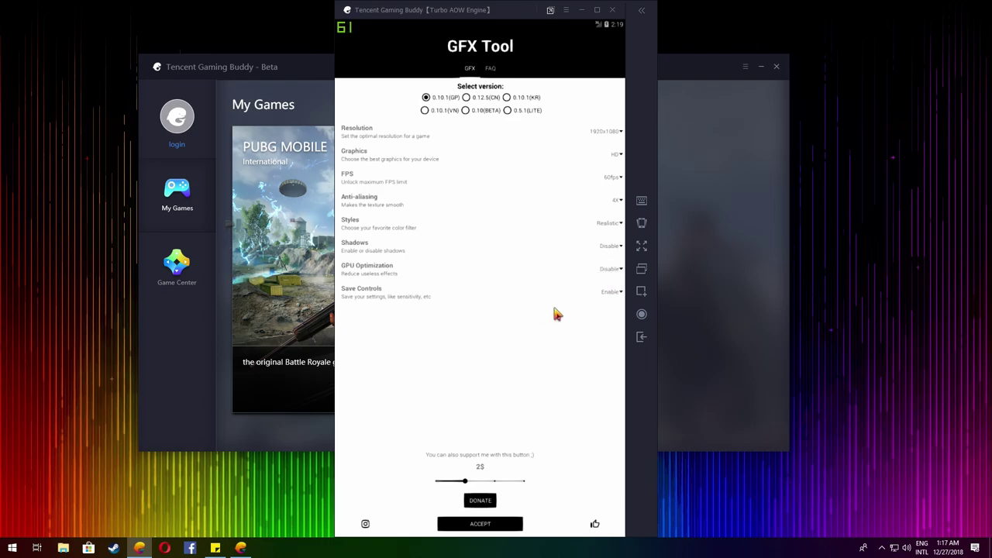
left_click(612, 293)
left_click(609, 291)
- Move the support slider to its lowest setting, accept the GFX Tool configuration, close the advertisement and launch PUBG MOBILE
left_click_drag(464, 485, 434, 497)
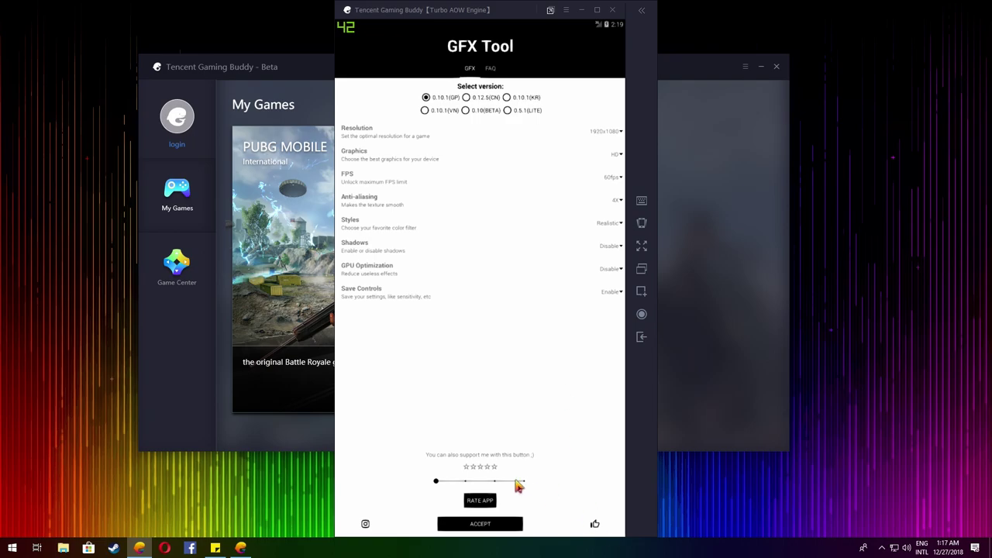
left_click(483, 524)
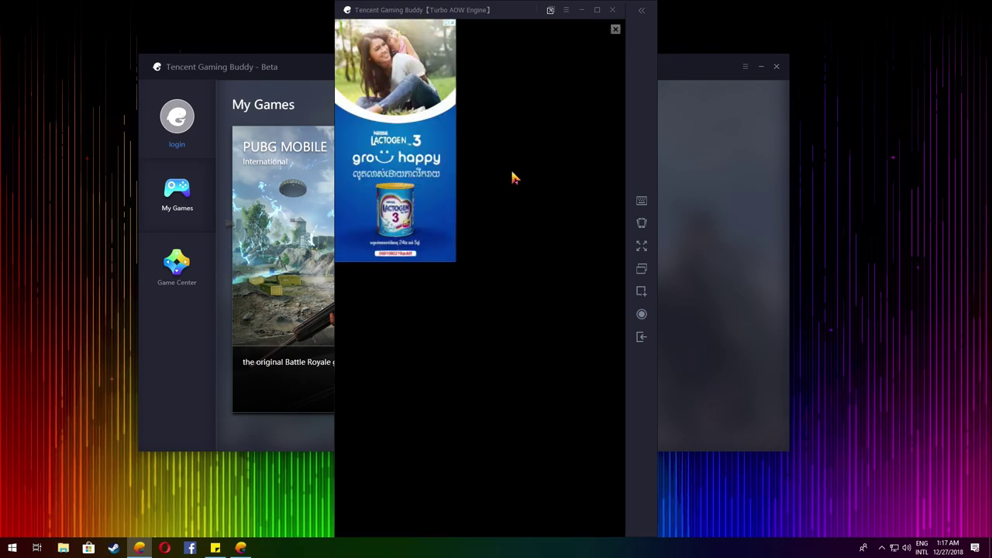
left_click(615, 30)
left_click(482, 526)
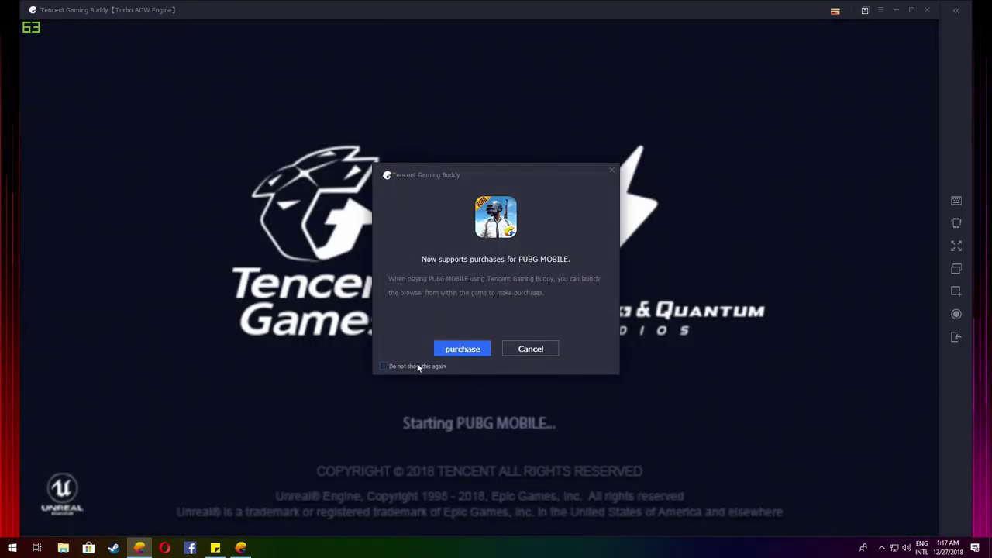
- Dismiss the purchase prompt, the Default Controller guide and the payment page, and maximize the emulator window
left_click(612, 177)
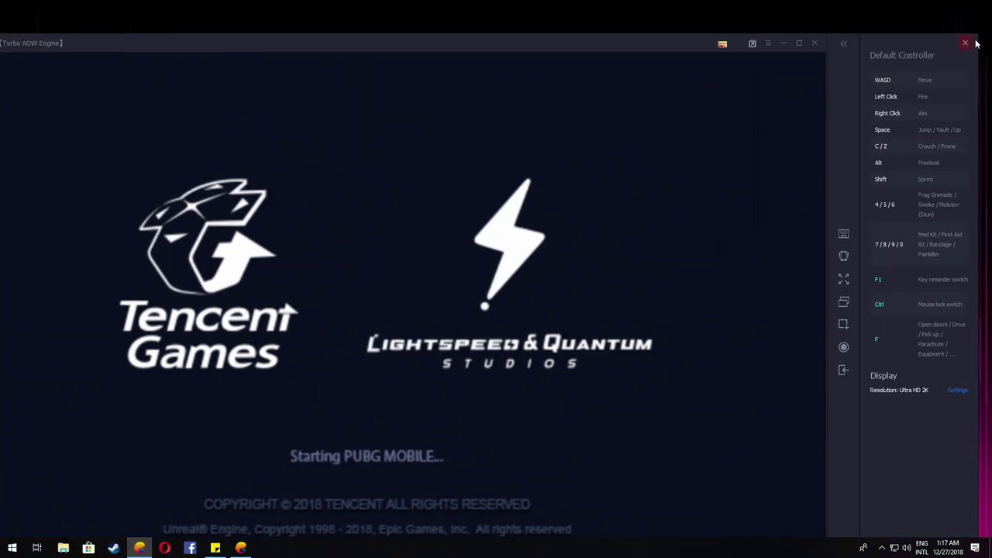
left_click(971, 43)
left_click(722, 43)
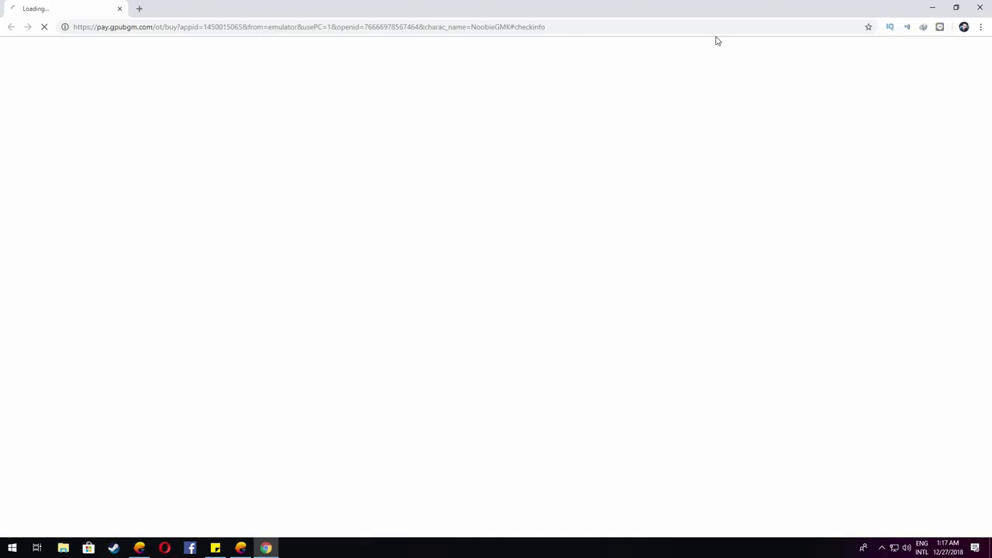
left_click(979, 7)
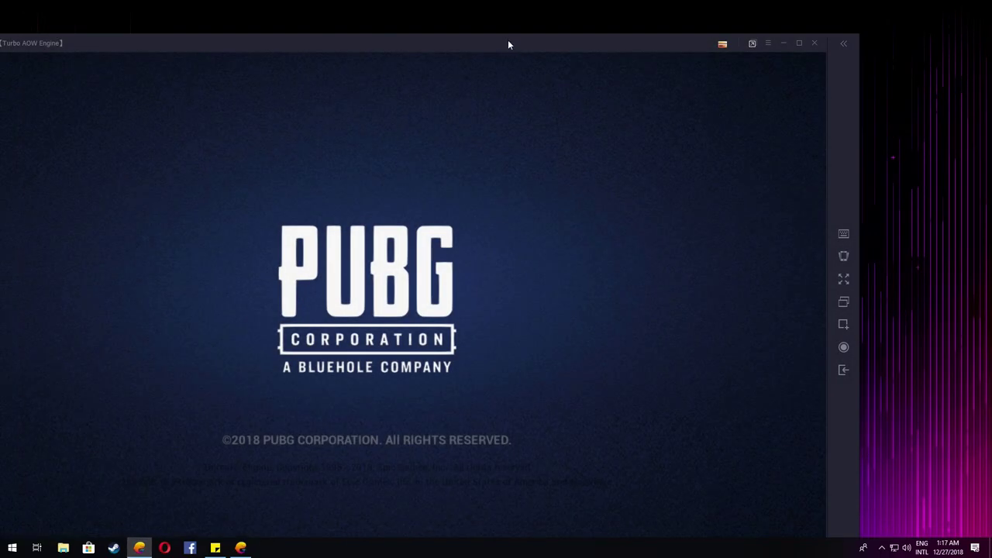
left_click_drag(507, 40, 584, 27)
double_click(584, 28)
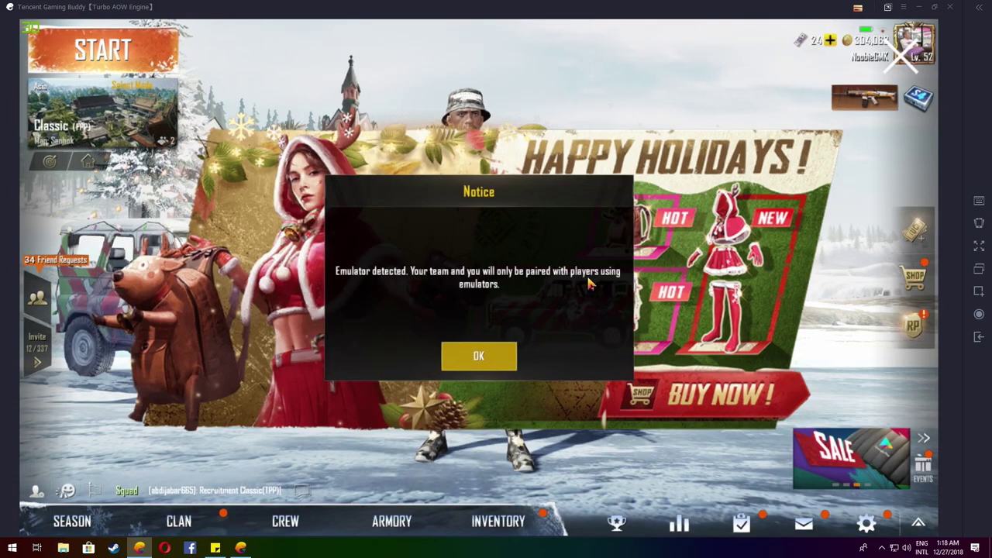
- Acknowledge the emulator-detected notice and close both holiday shop promotions in the game lobby
left_click(457, 355)
left_click(903, 54)
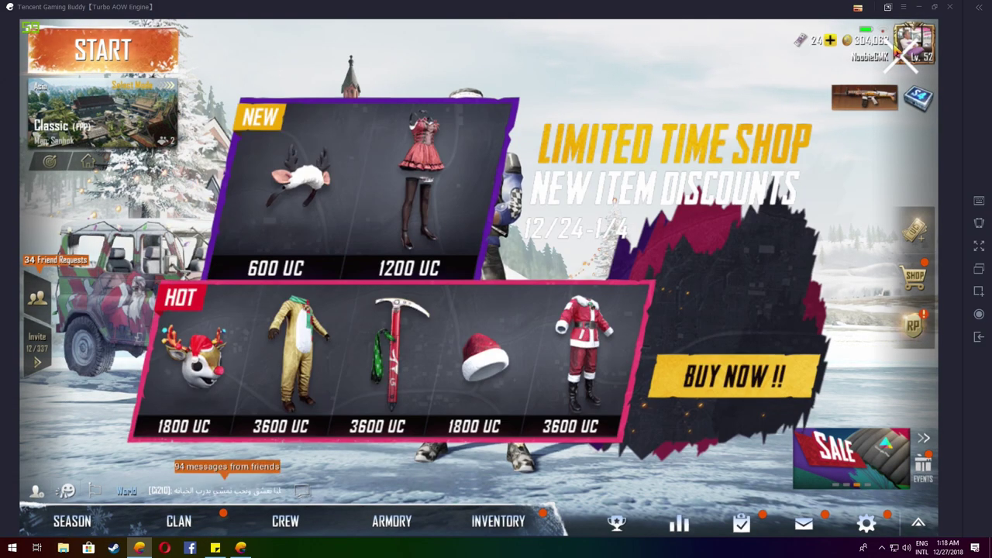
left_click(899, 50)
left_click_drag(730, 225, 426, 267)
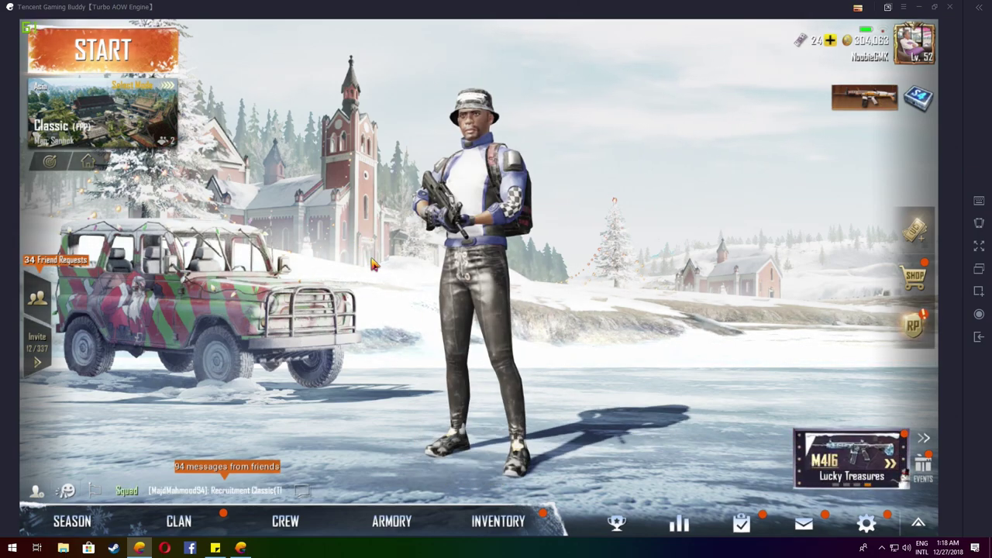
left_click_drag(692, 6, 692, 42)
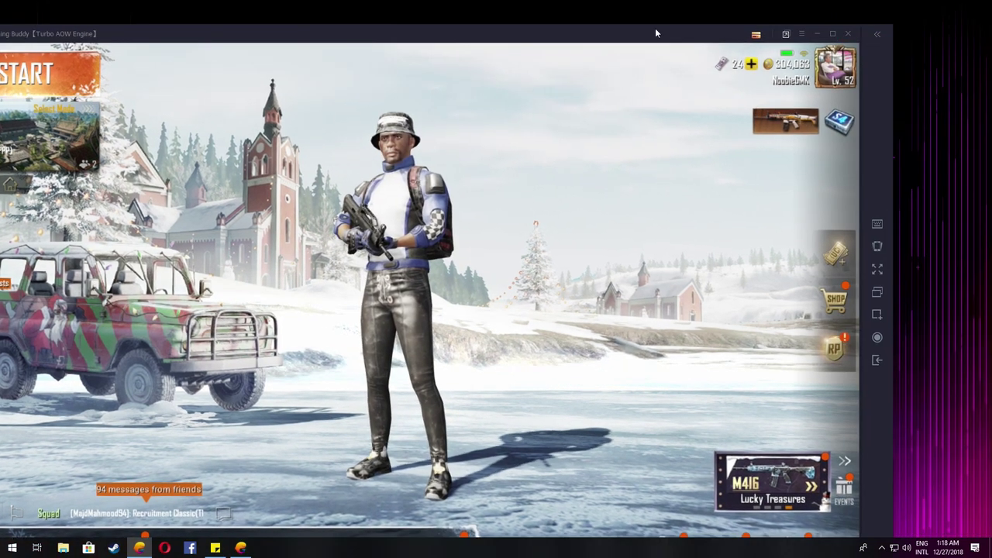
double_click(655, 28)
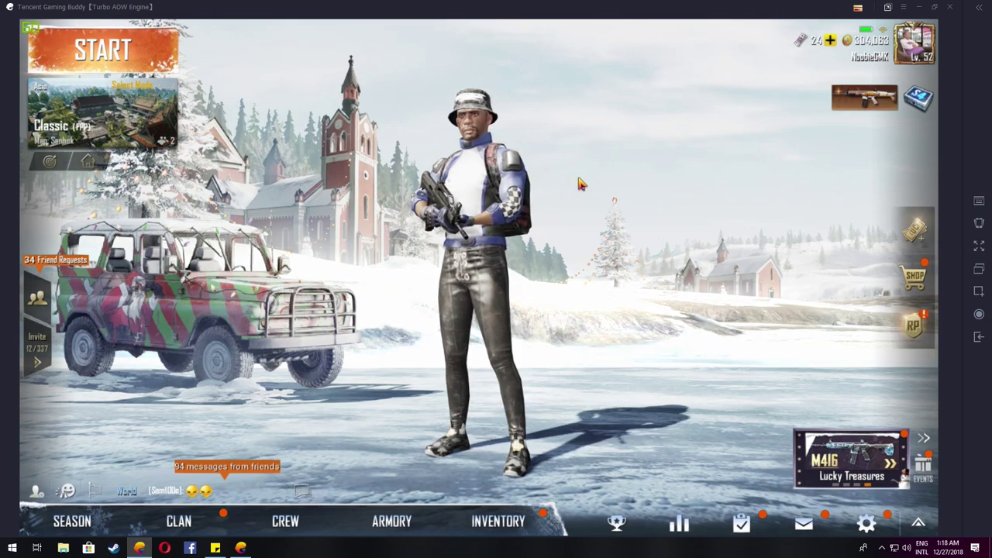